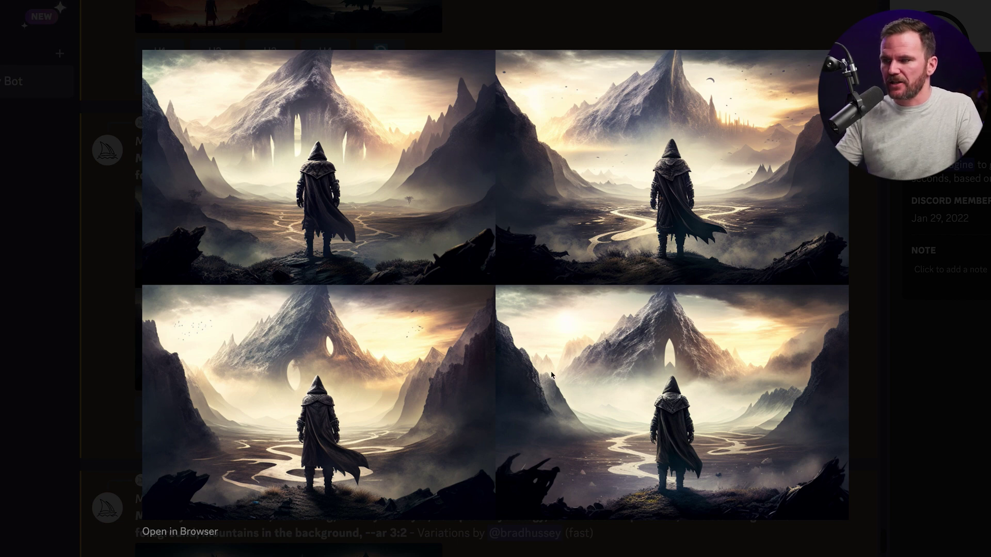
Upscale the bottom-left Midjourney variation and open it in Photoshop at 2304 × 1536 px
mouse_move(134, 388)
mouse_down()
mouse_move(132, 356)
mouse_move(475, 376)
mouse_move(199, 539)
mouse_up()
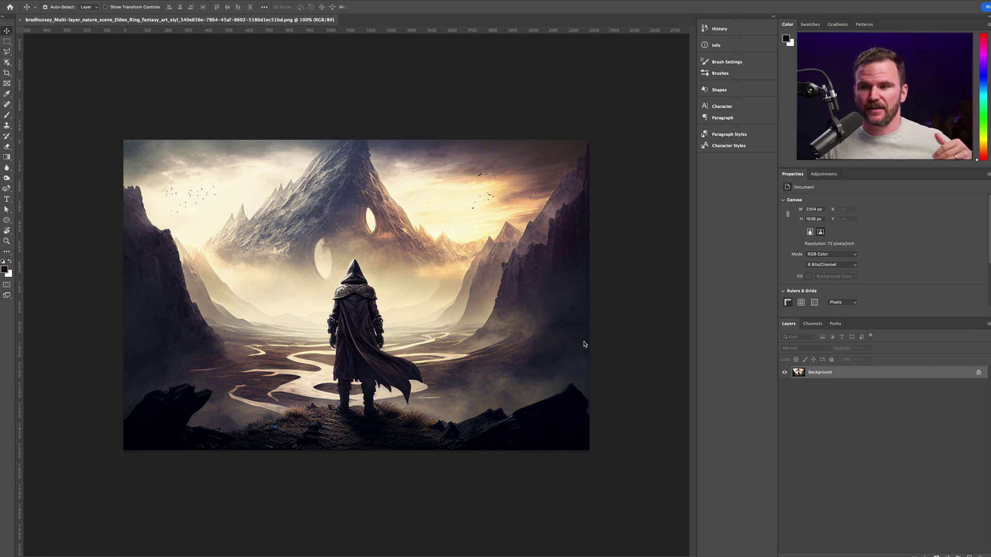
Unlock the Background into Layer 0 and crop-extend the canvas upward above the sky
key(c)
key(ctrl+a)
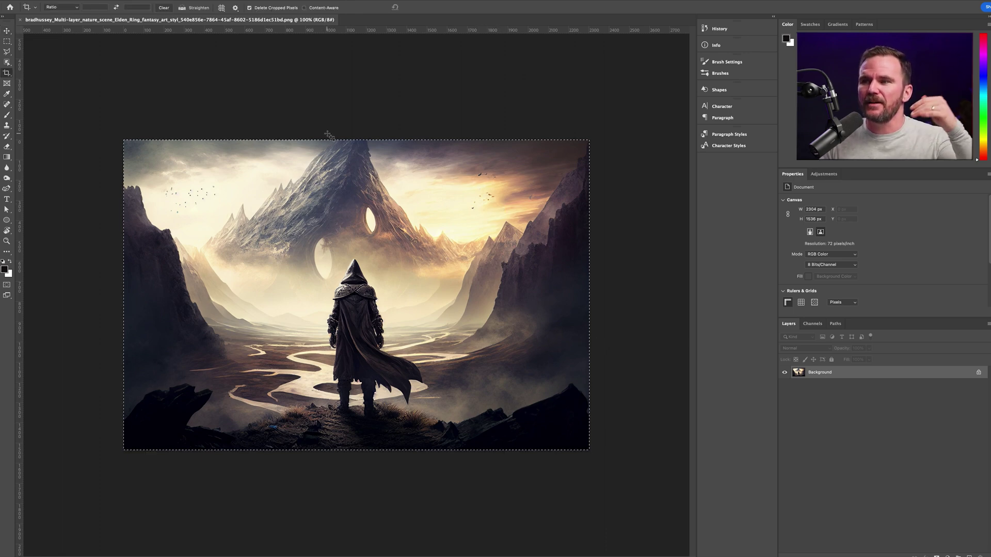
click(470, 311)
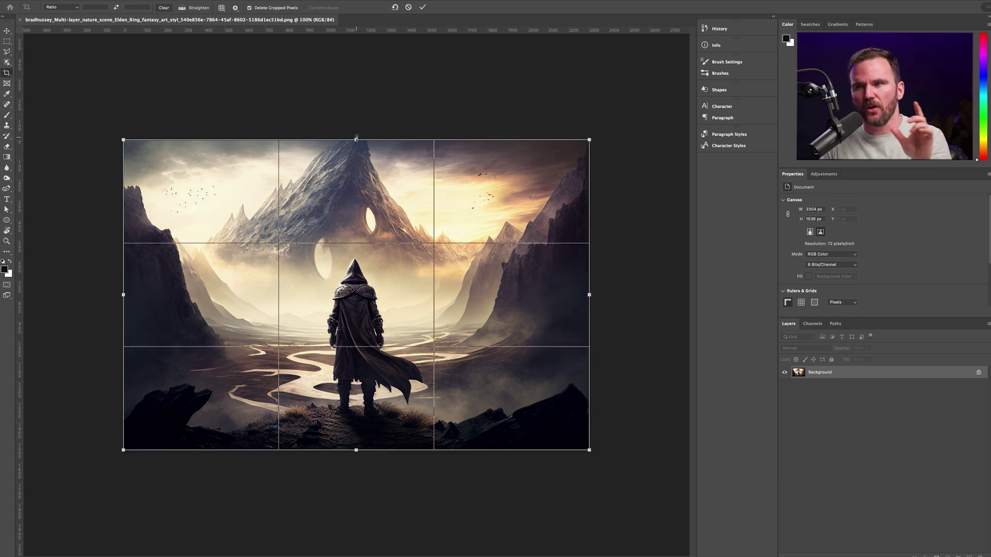
drag(356, 134, 356, 112)
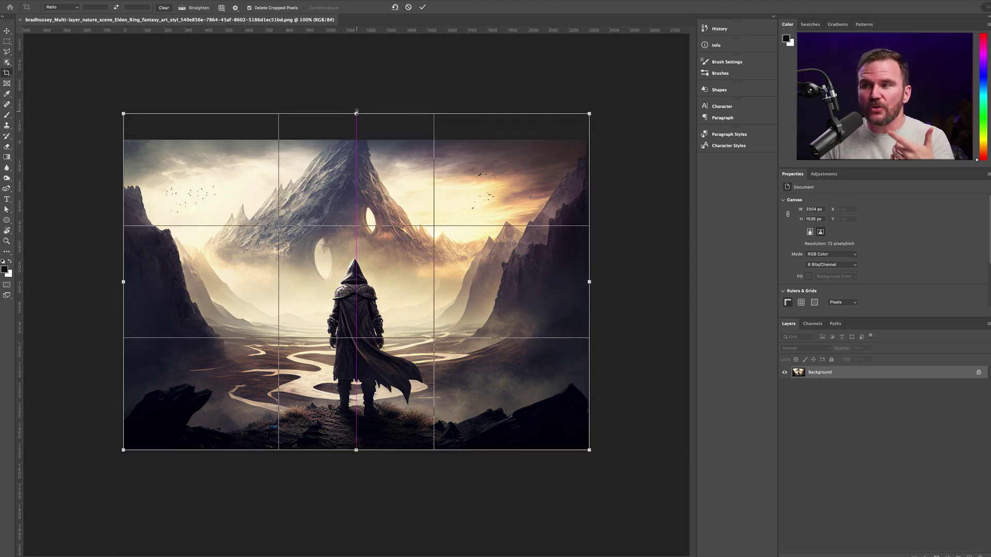
key(Escape)
double_click(872, 373)
key(Return)
click(136, 135)
drag(361, 139, 360, 113)
key(Return)
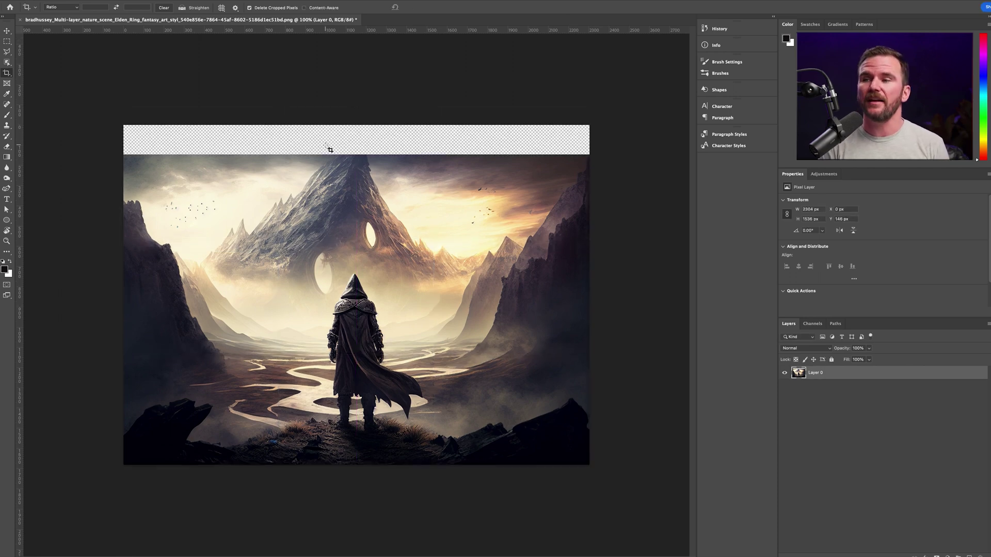
Marquee the new empty top strip and Content-Aware fill it with matching sky
key(m)
drag(118, 119, 598, 162)
key(shift+BackSpace)
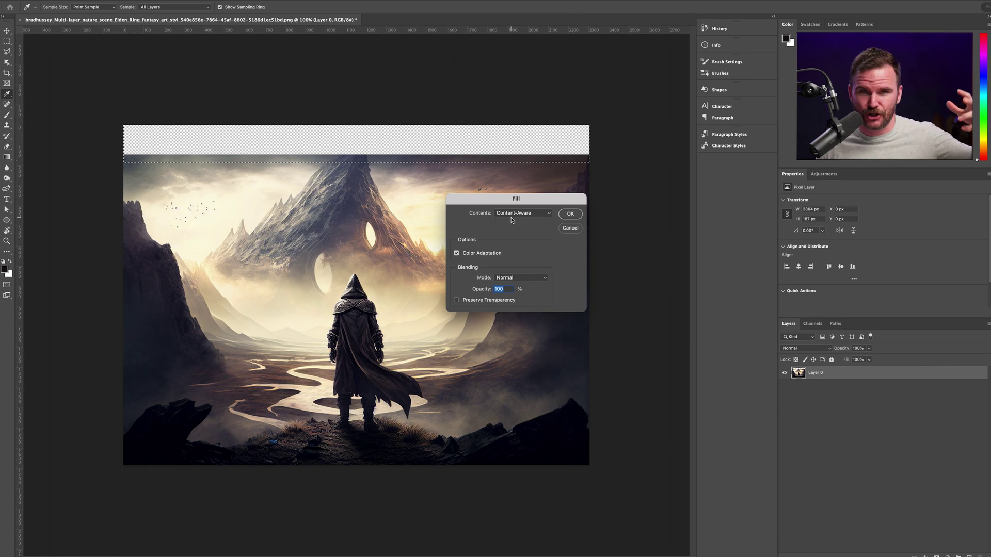
click(568, 214)
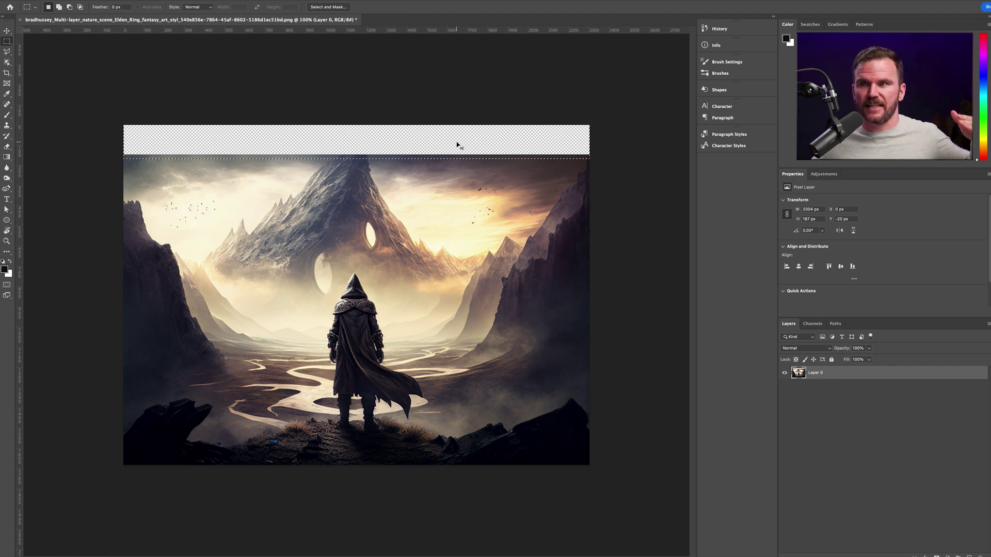
key(shift+Down)
key(shift+Down)
key(shift+Down)
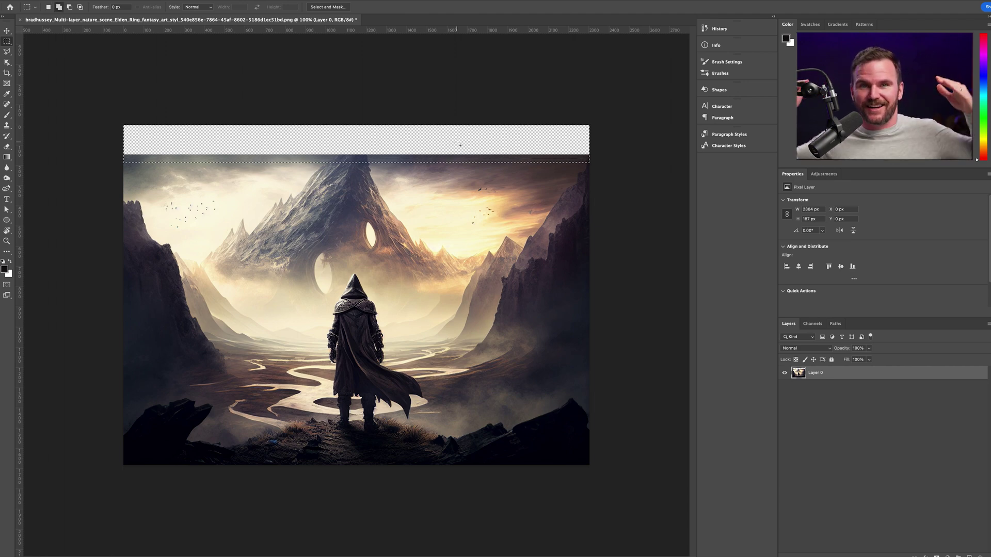
key(ctrl+d)
drag(121, 109, 630, 196)
key(shift+BackSpace)
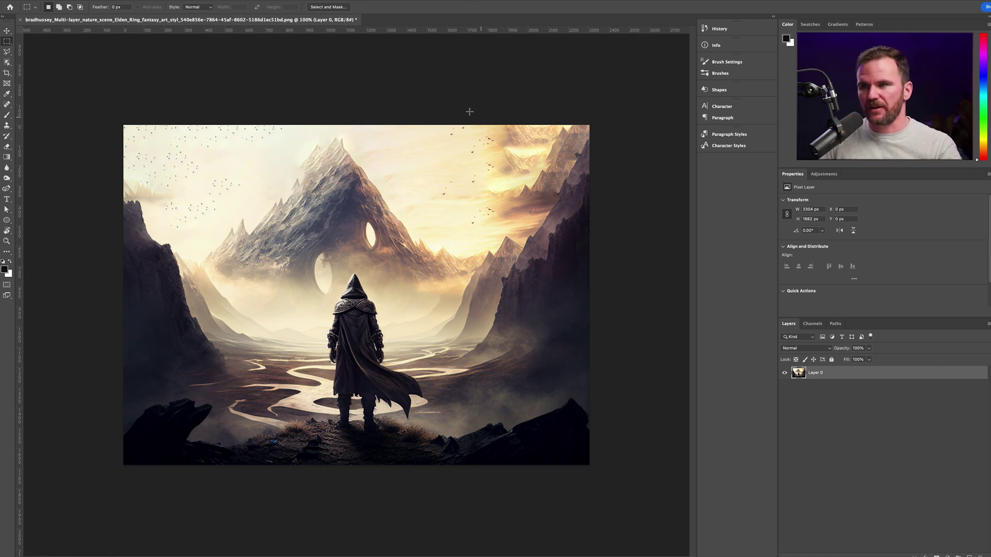
Content-Aware fill the sky around the mountain peak and the upper-right sky region
drag(265, 122, 423, 212)
key(shift+BackSpace)
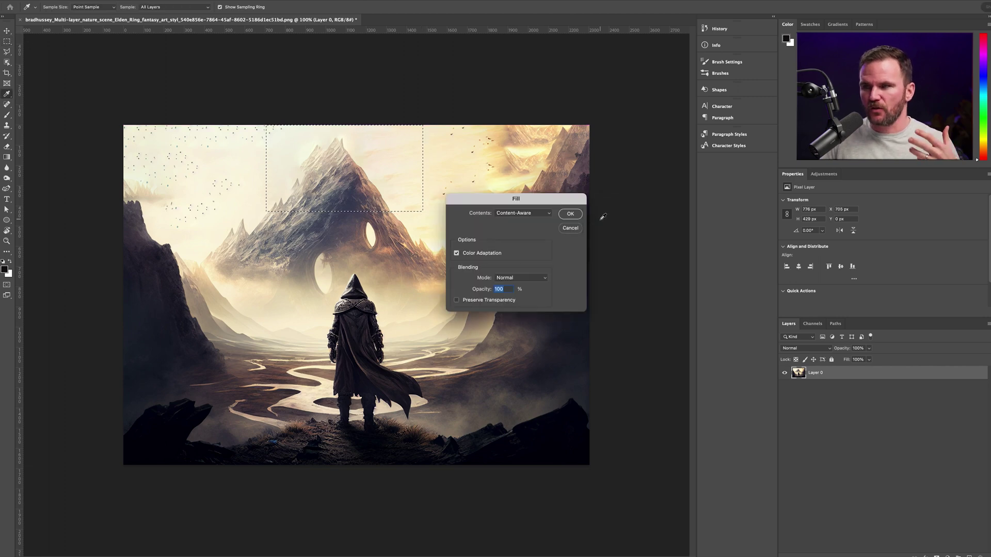
click(570, 213)
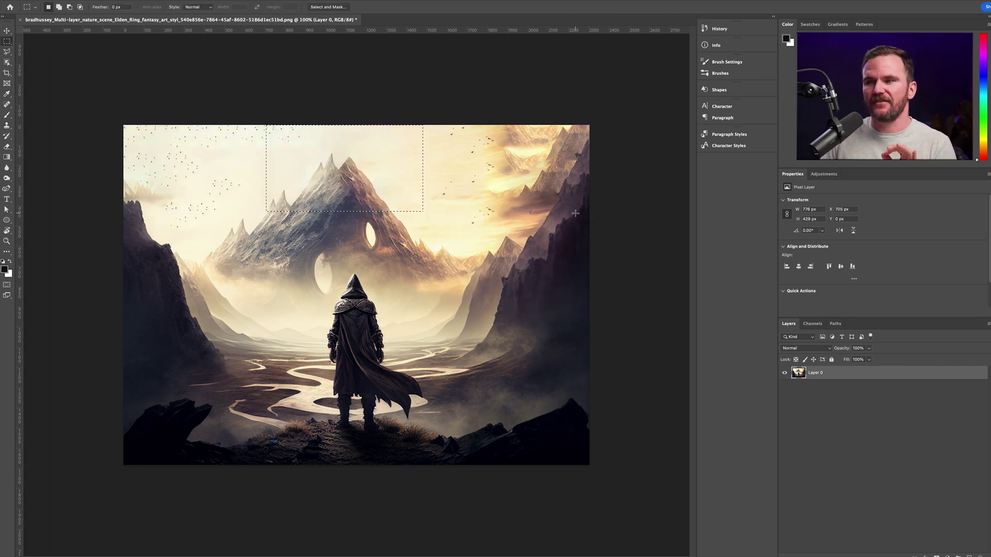
drag(454, 135, 632, 220)
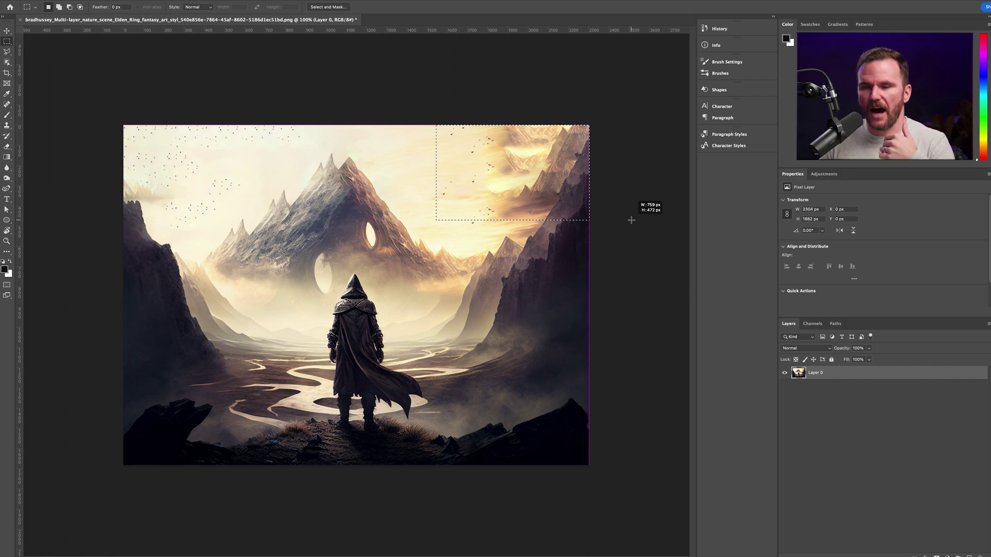
drag(631, 221, 640, 222)
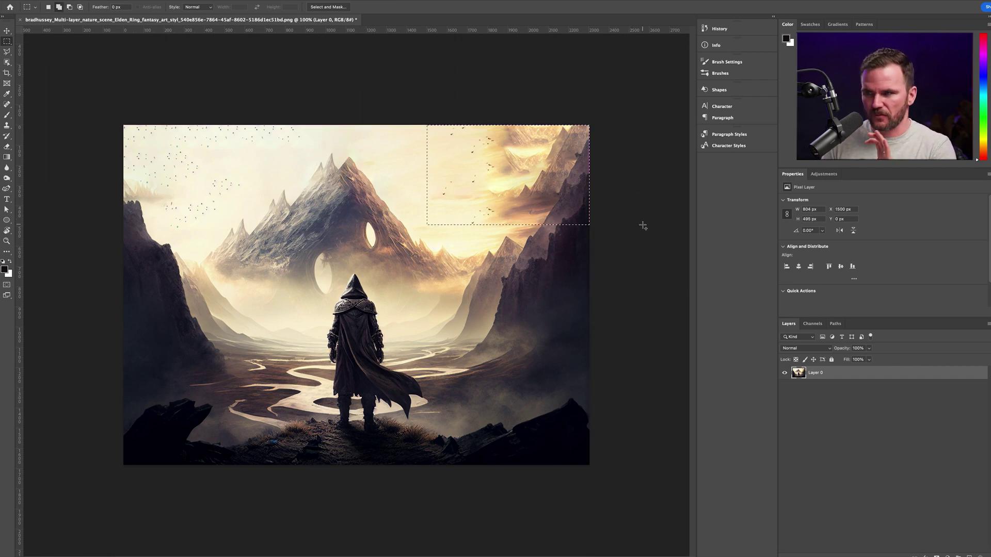
key(shift+BackSpace)
key(Return)
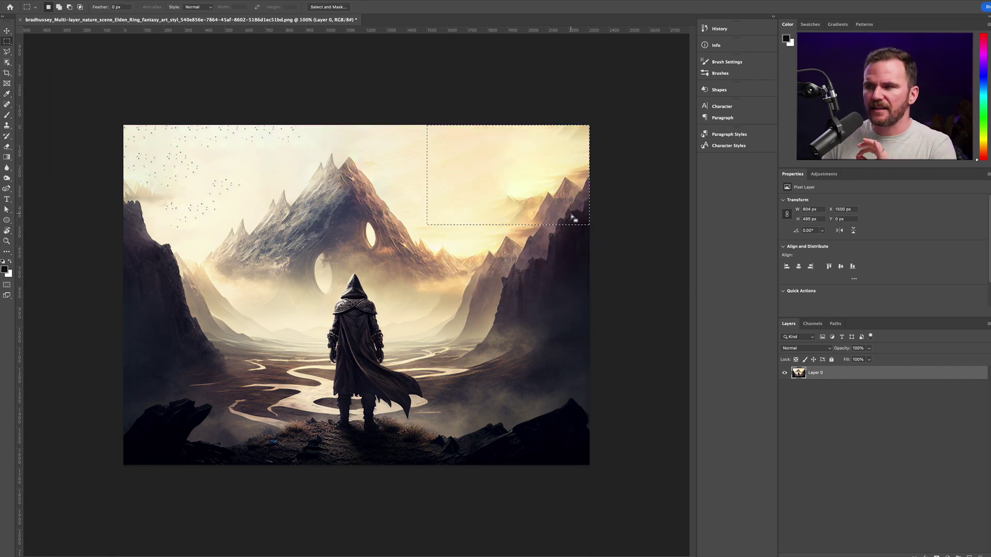
key(ctrl+d)
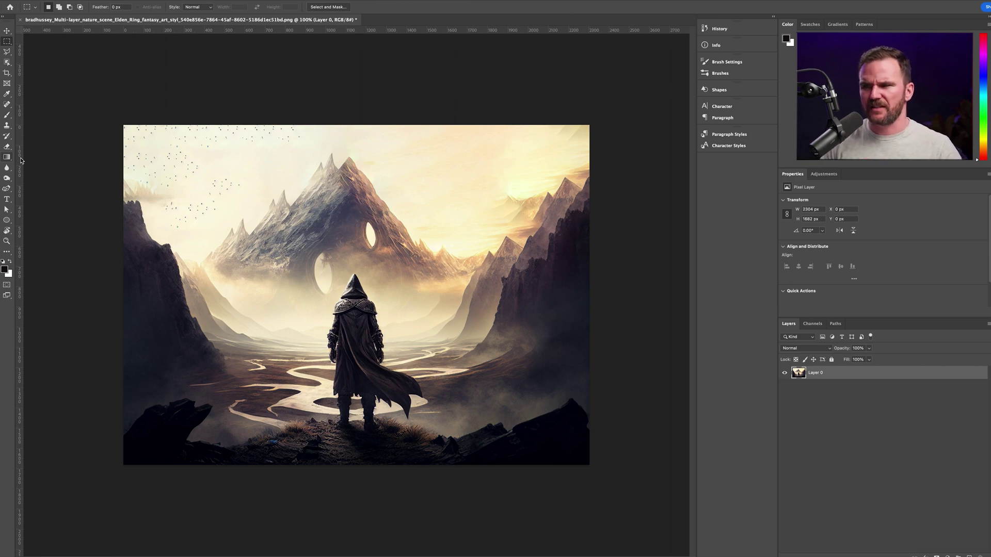
Lasso the stray birds in the top-left sky and replace them with generated sky
key(l)
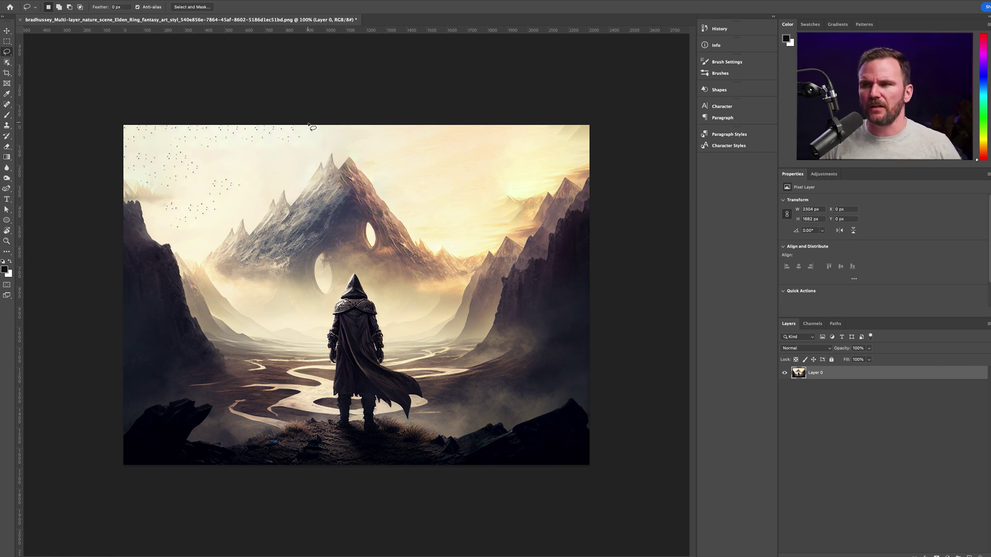
mouse_move(303, 150)
mouse_down()
mouse_move(153, 207)
mouse_move(115, 200)
mouse_move(213, 113)
mouse_move(332, 133)
mouse_up()
key(shift+BackSpace)
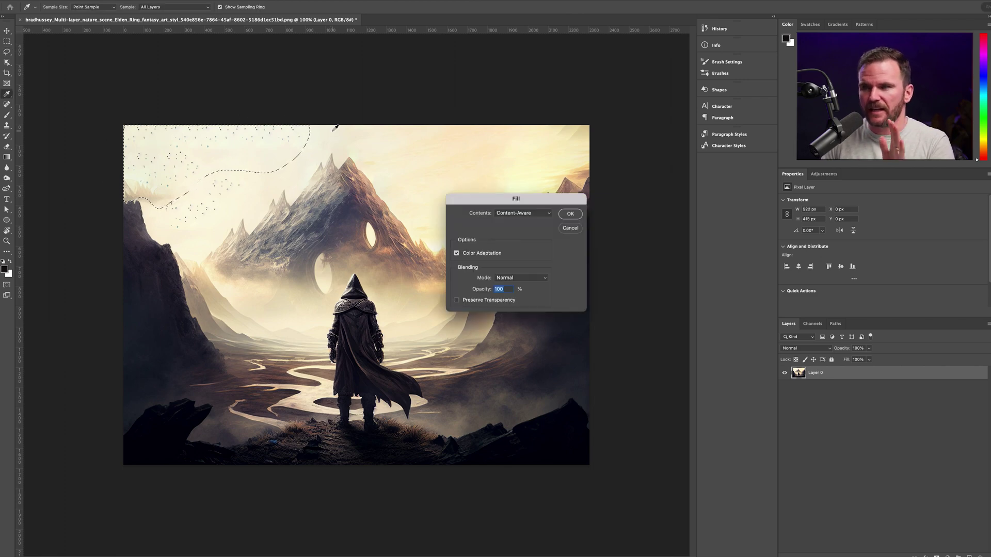
key(Return)
key(ctrl+d)
mouse_move(112, 122)
mouse_down()
mouse_move(173, 173)
mouse_move(160, 209)
mouse_move(98, 139)
mouse_move(103, 127)
mouse_up()
key(shift+BackSpace)
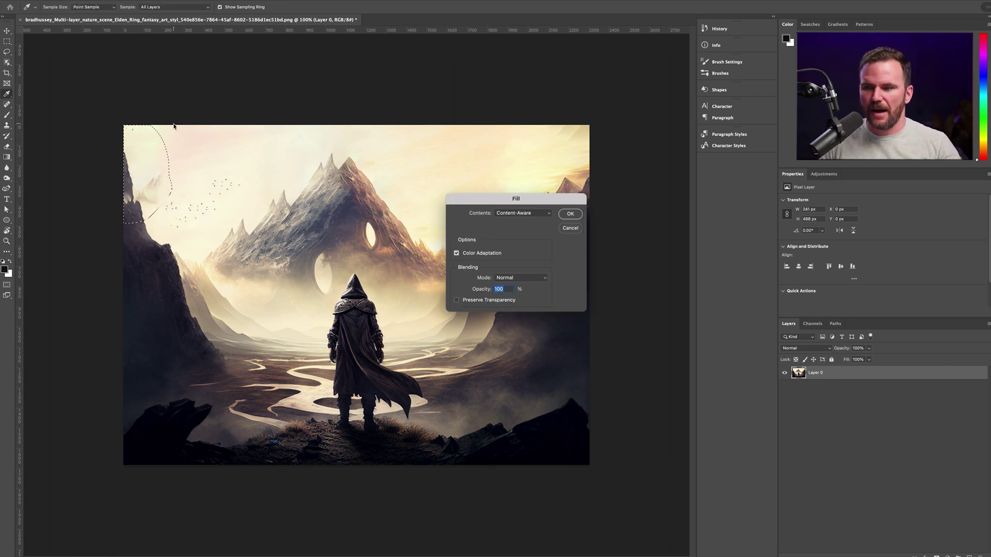
click(571, 213)
key(ctrl+d)
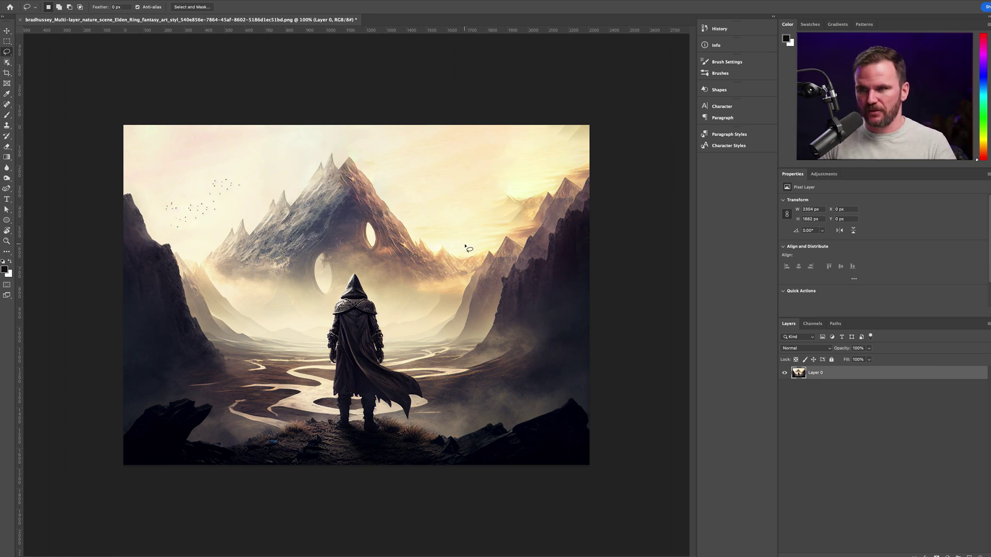
Make two copies of the image layer and name the top copy Hero
key(ctrl+j)
drag(865, 373, 827, 407)
key(ctrl+j)
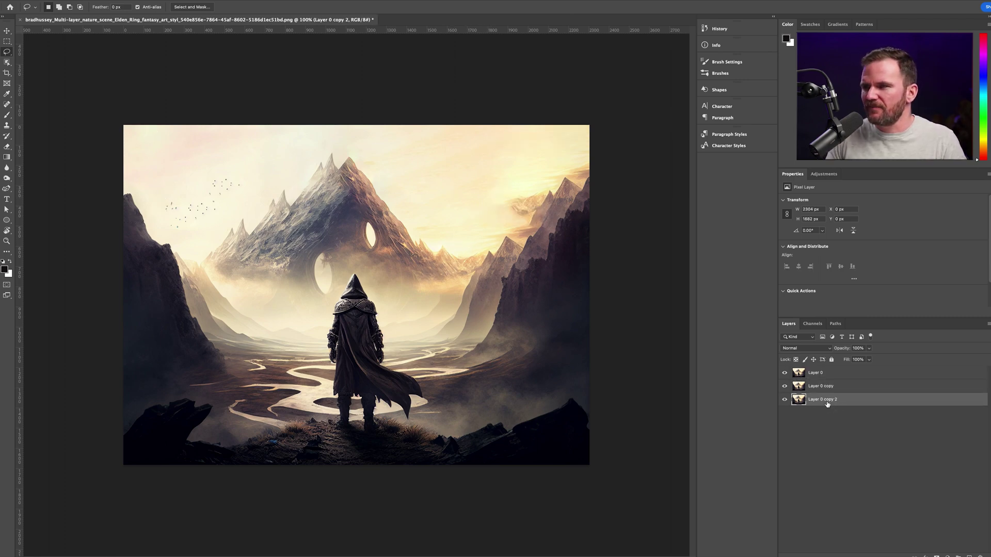
text(B)
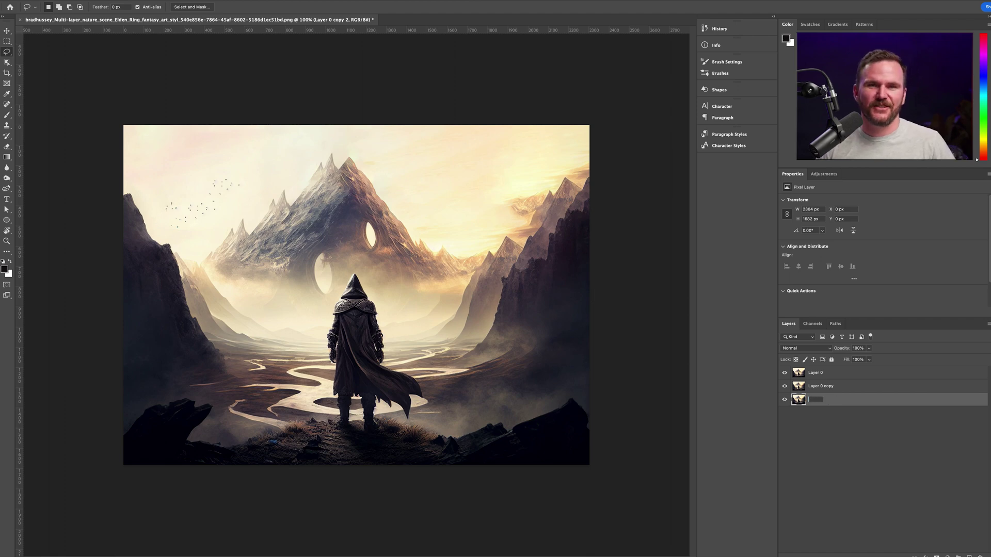
double_click(816, 372)
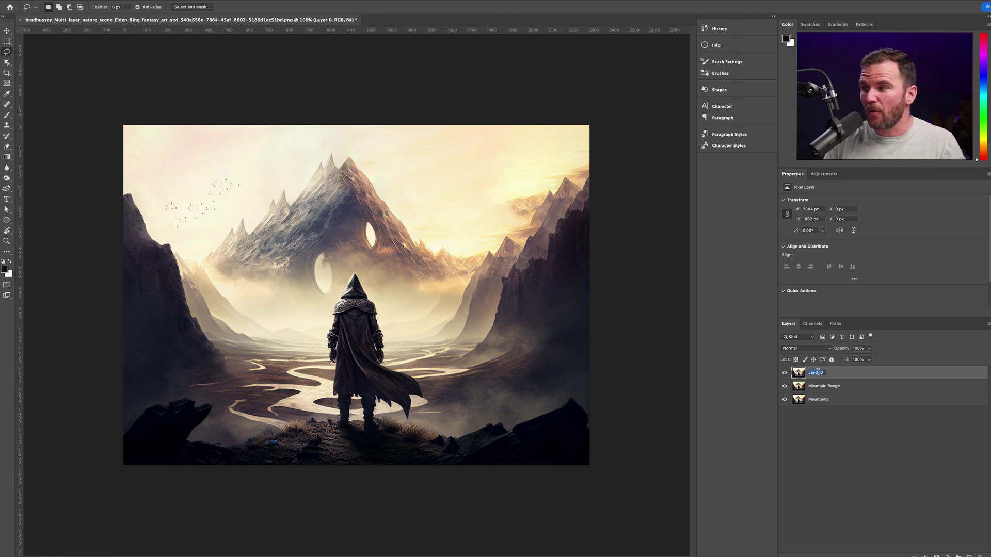
text(Hero)
key(Return)
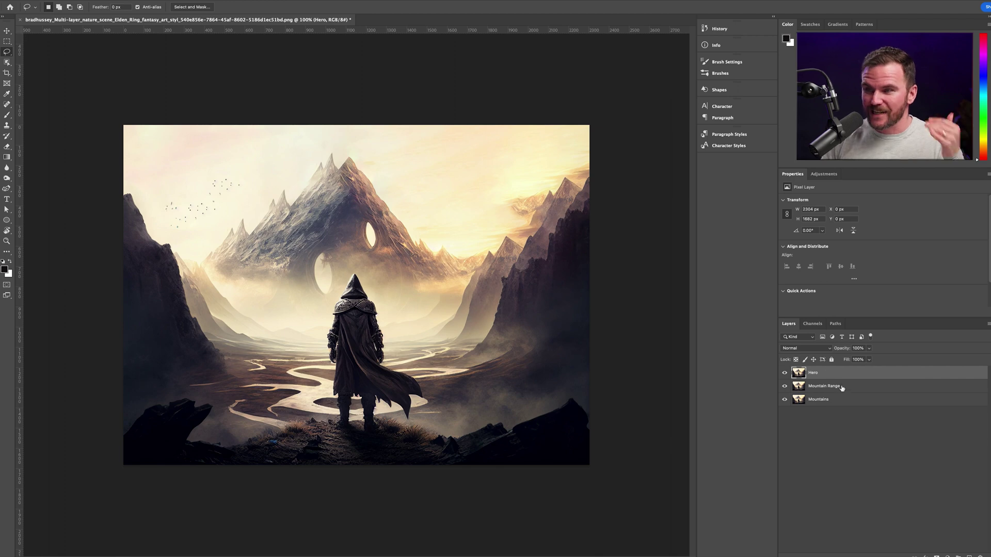
click(785, 373)
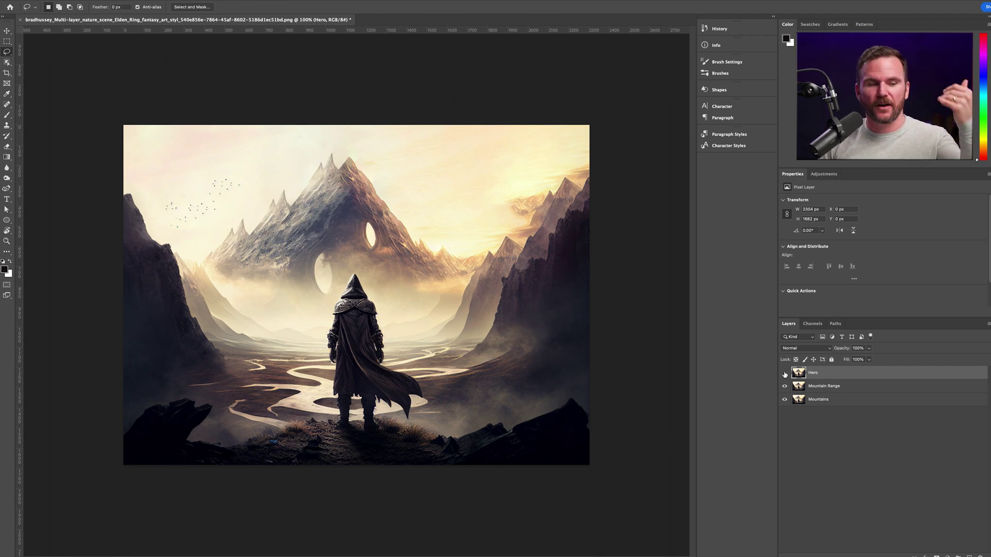
click(784, 375)
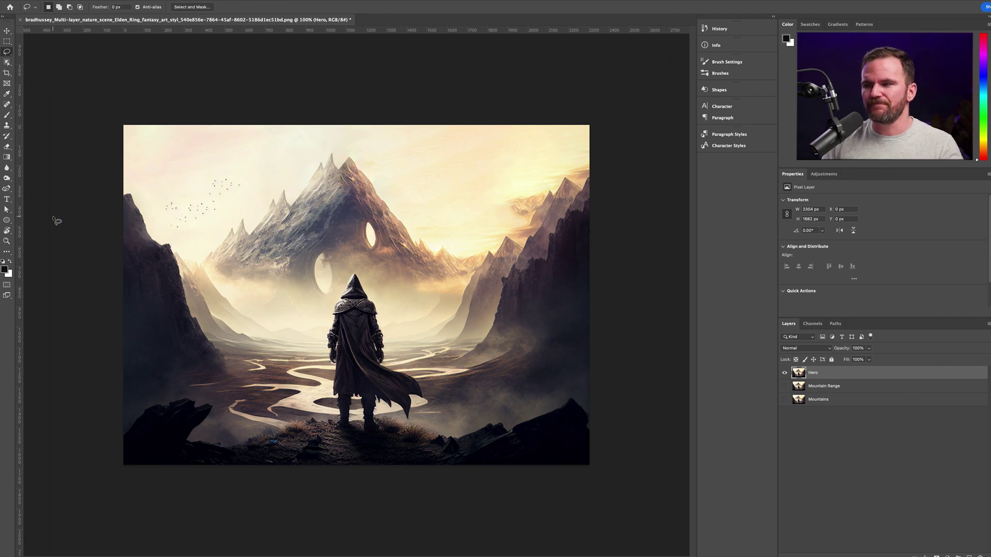
Select the hooded figure with Object Selection, including the hood, then hide Hero and show Mountain Range
click(8, 63)
drag(317, 266, 431, 437)
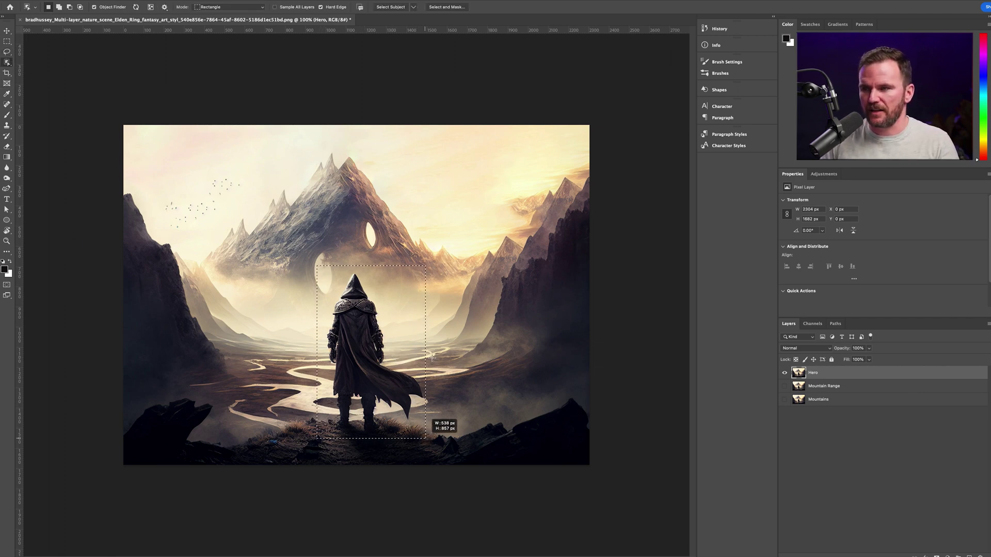
drag(435, 393, 435, 393)
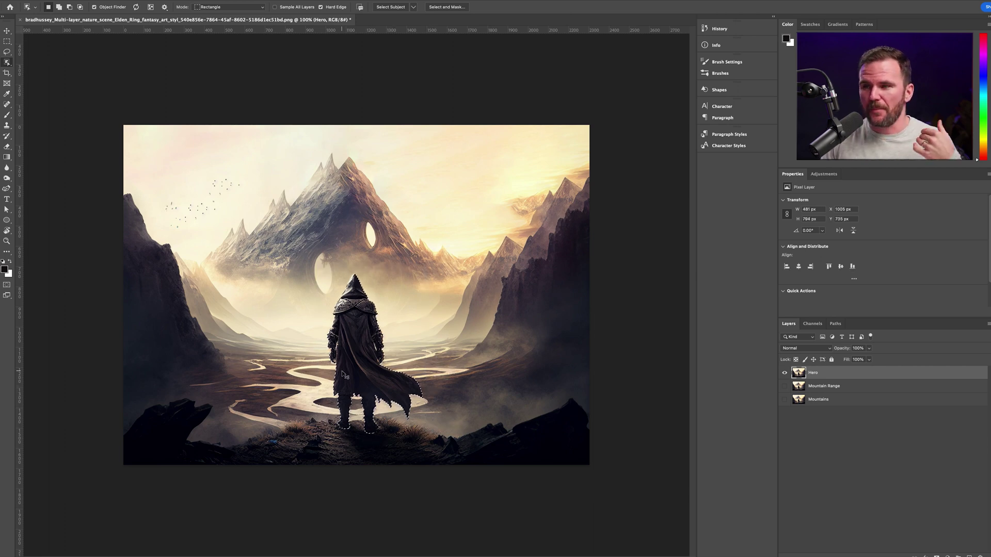
scroll(342, 365, up, 5)
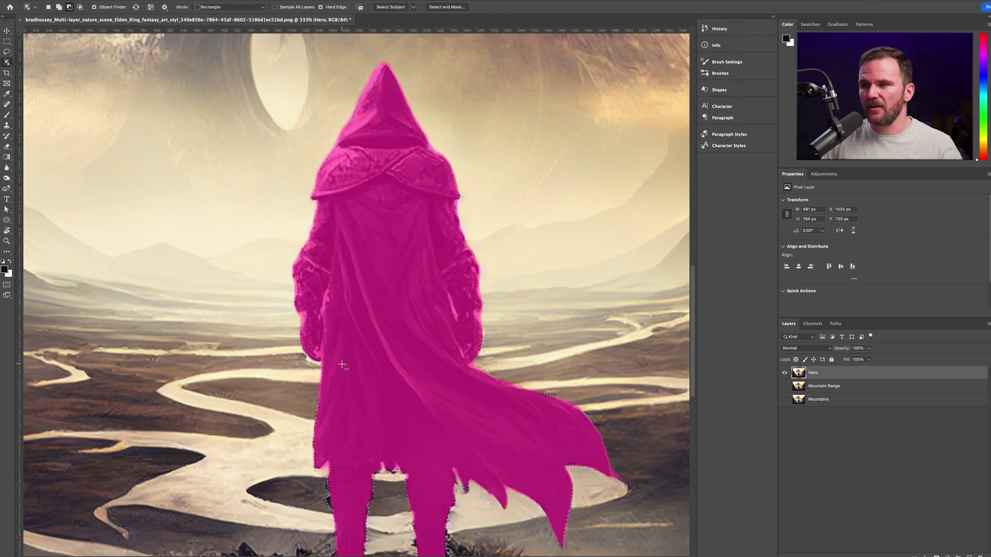
scroll(342, 365, down, 5)
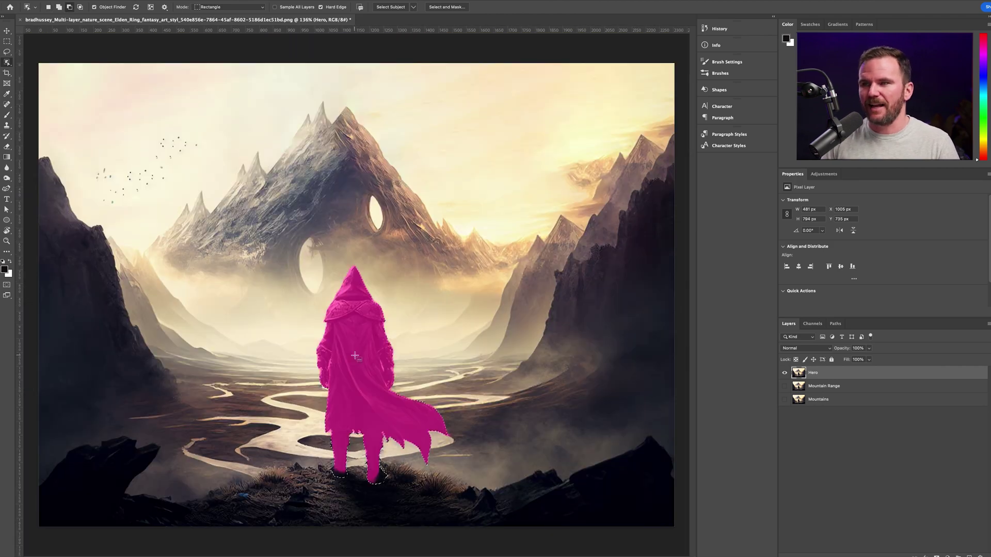
scroll(355, 356, up, 4)
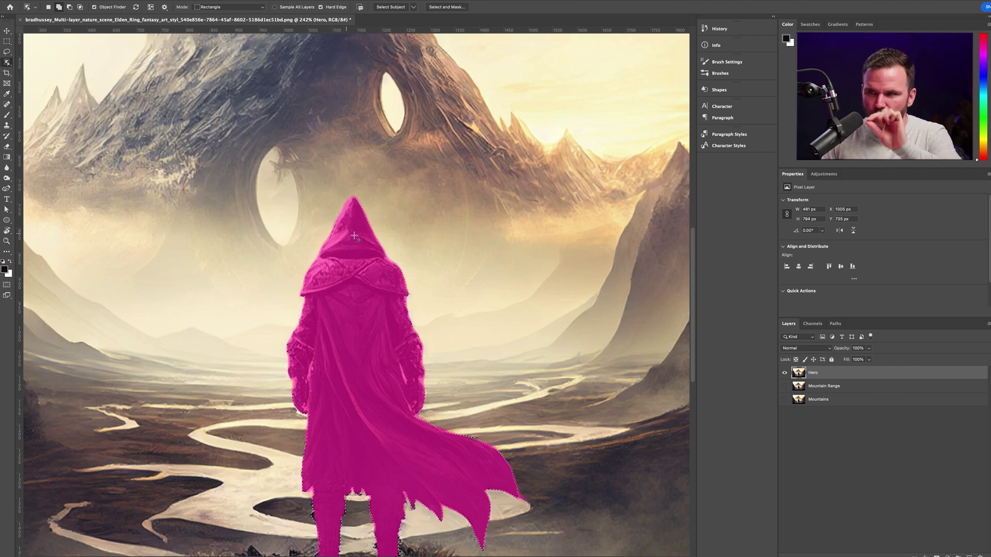
shift+click(354, 236)
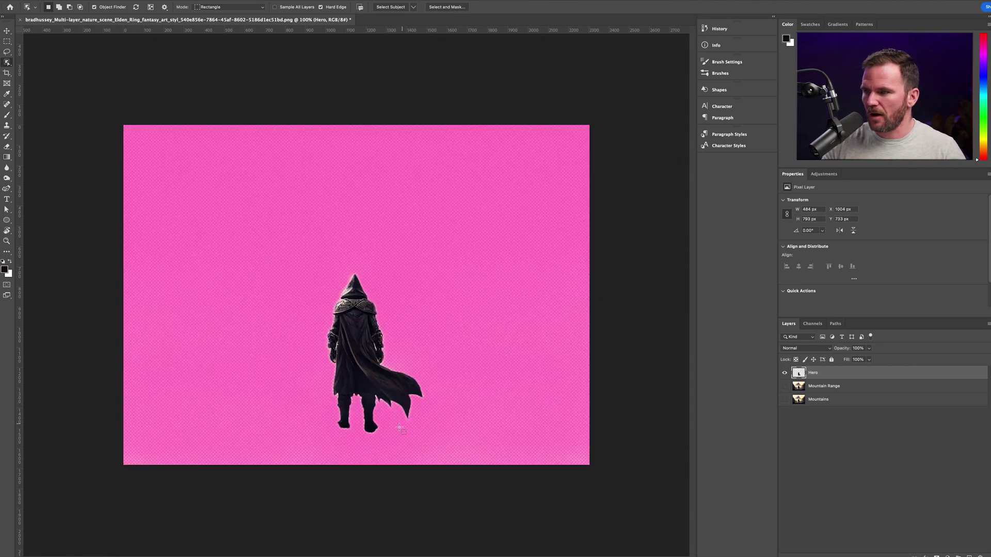
scroll(362, 436, up, 5)
click(784, 386)
click(784, 372)
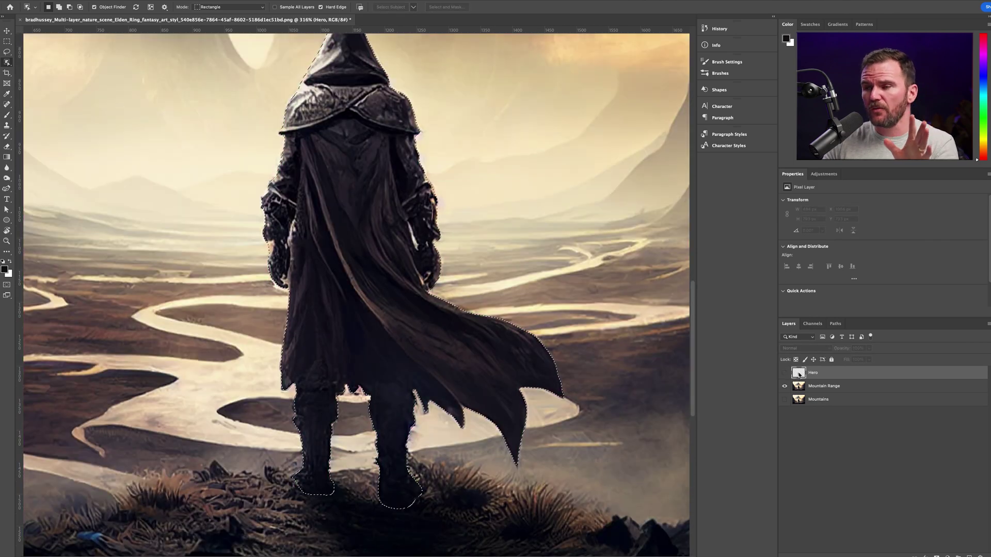
scroll(588, 307, down, 5)
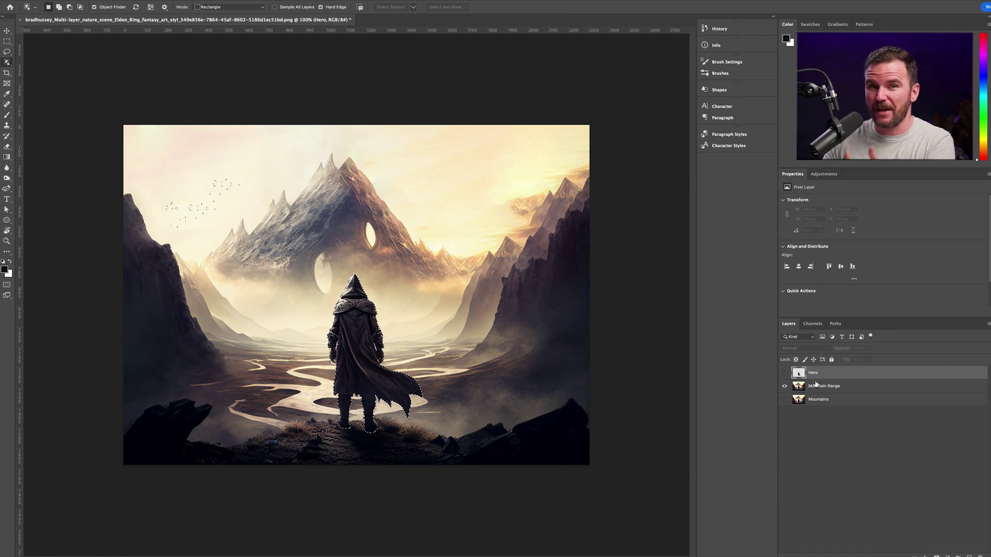
On the Mountain Range layer, Content-Aware fill away the hooded figure's area and deselect
click(801, 389)
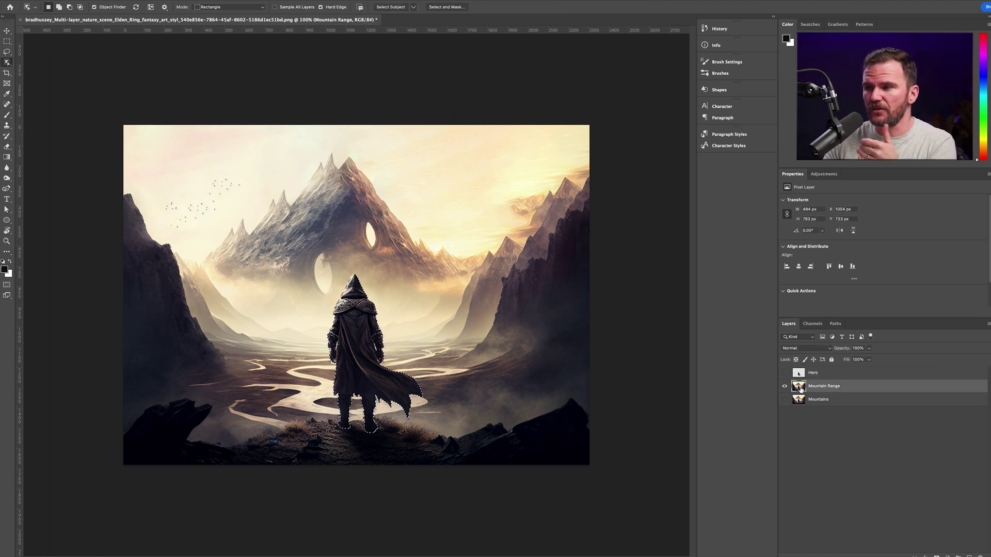
key(shift+BackSpace)
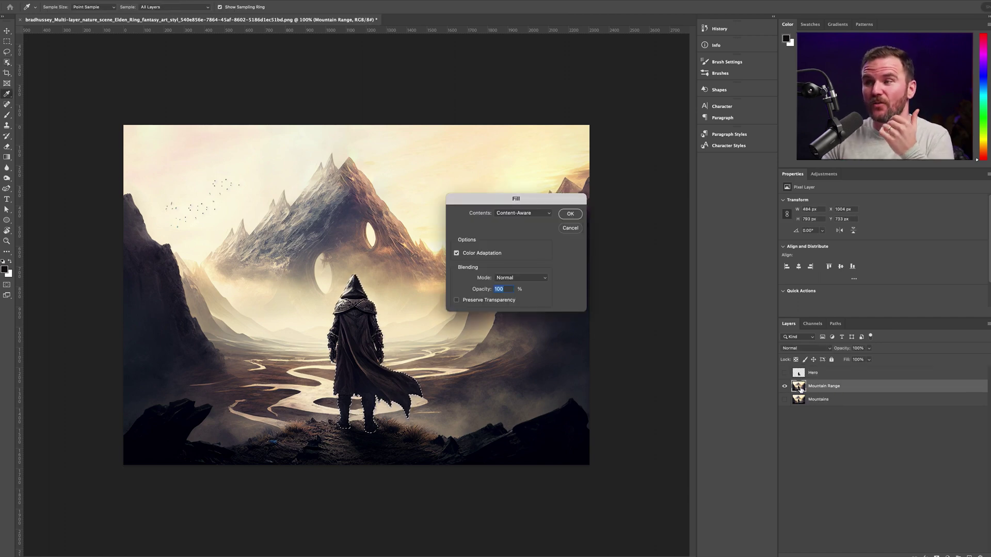
click(570, 214)
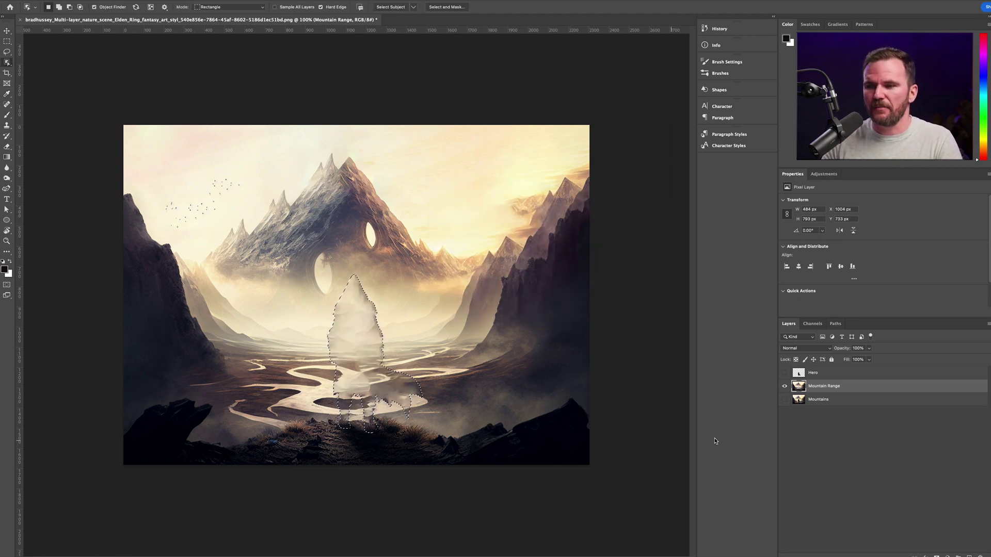
key(ctrl+d)
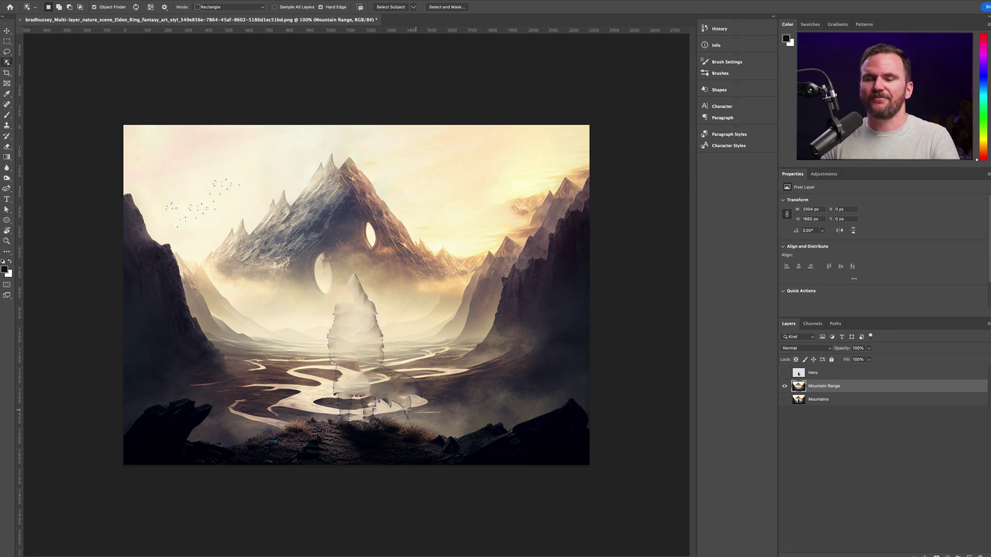
key(m)
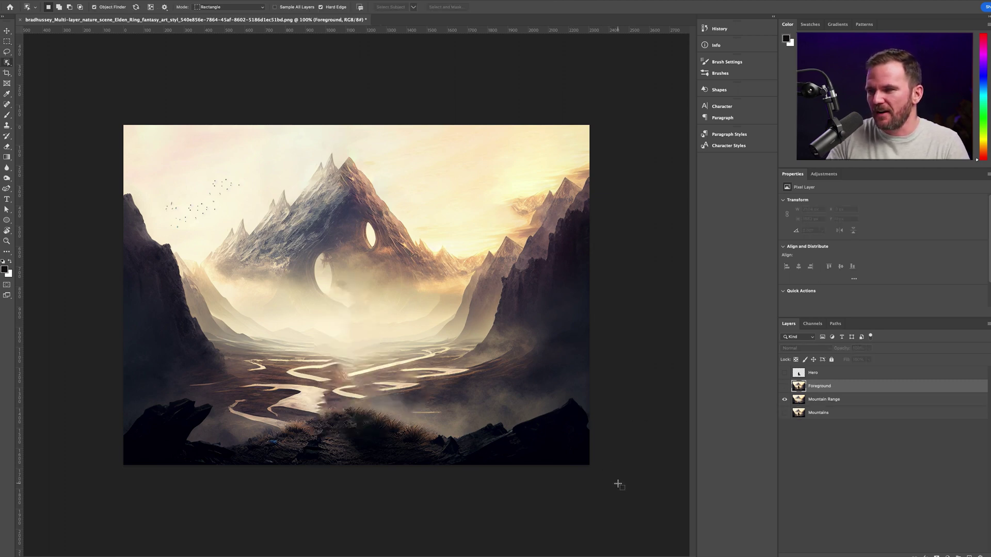
key(alt+bracketleft)
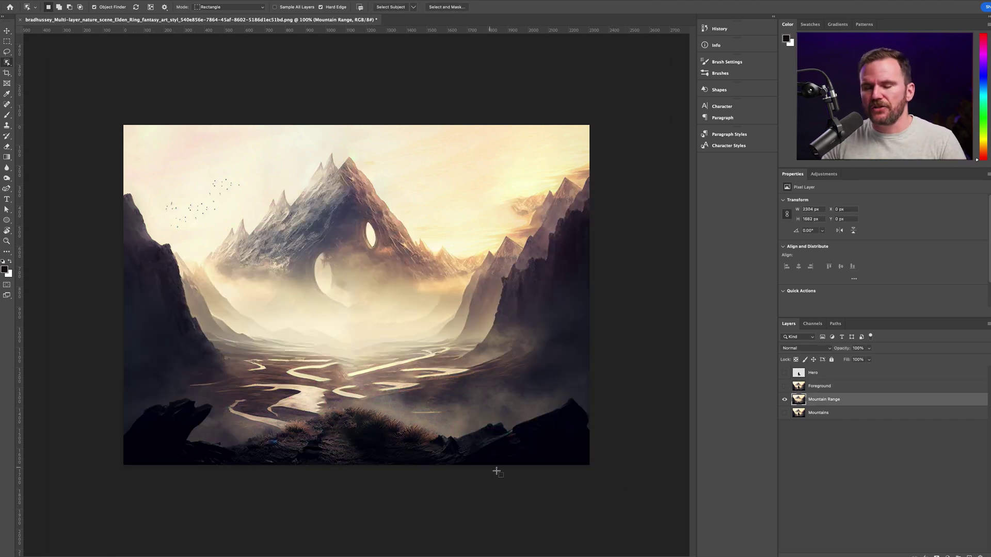
Marquee the bottom rock strip and refine it in Select and Mask, adding and subtracting edge areas
drag(609, 482, 123, 391)
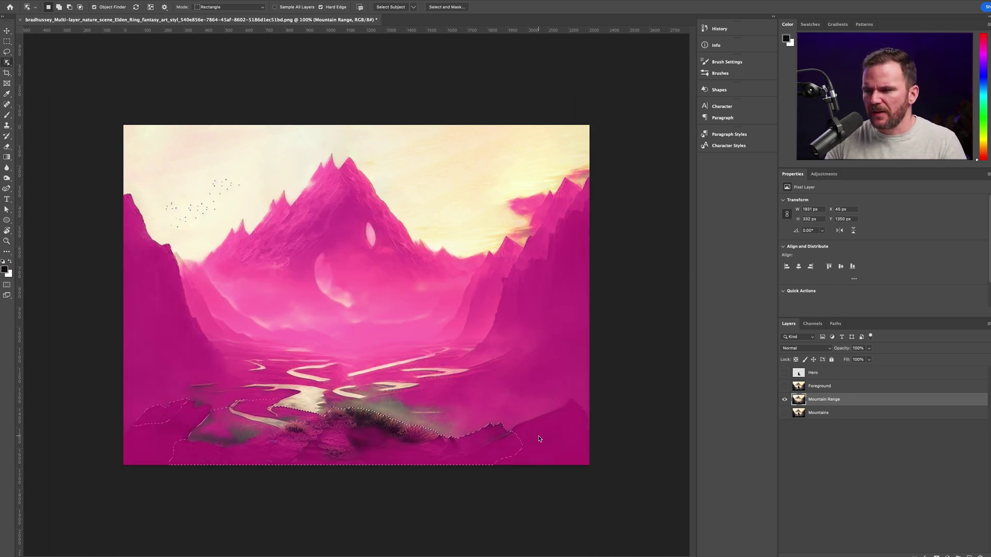
right_click(541, 437)
click(582, 399)
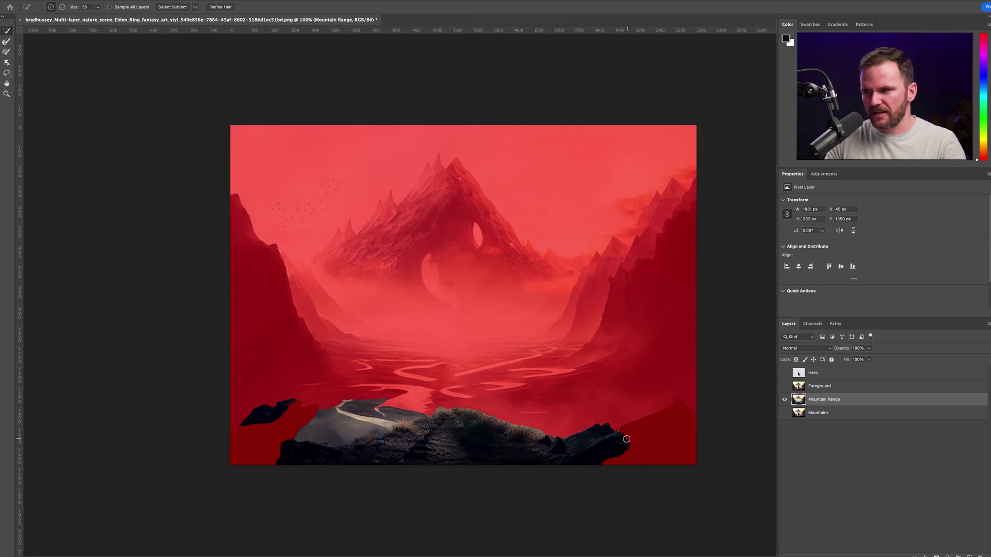
drag(637, 434, 661, 429)
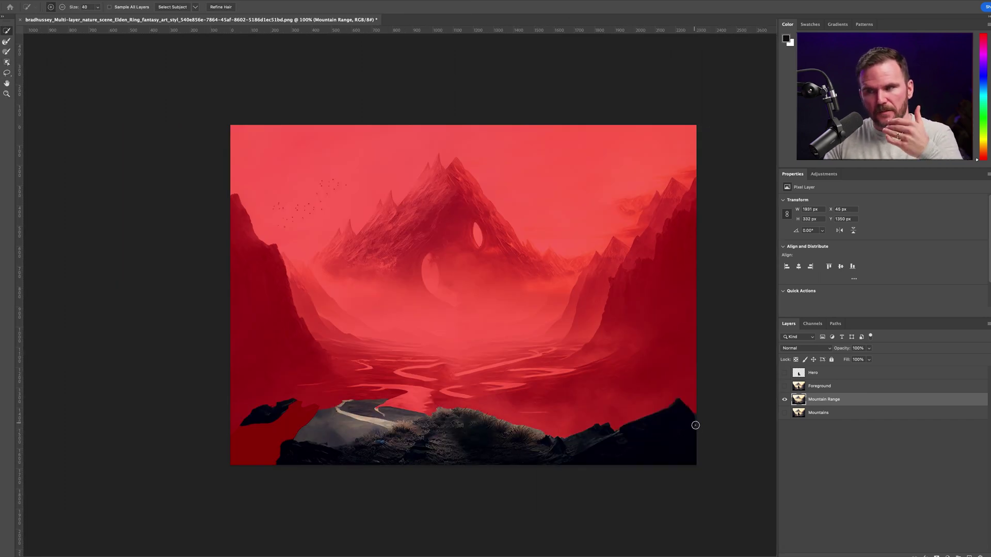
mouse_move(381, 412)
alt+mouse_down()
mouse_move(411, 413)
mouse_move(325, 435)
alt+mouse_up()
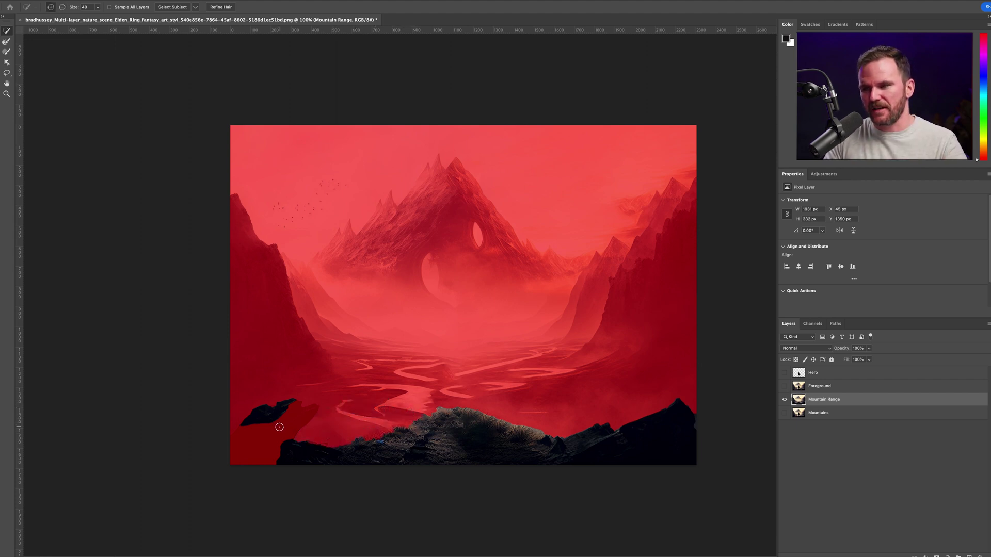
mouse_move(285, 410)
mouse_down()
mouse_move(299, 409)
mouse_move(268, 448)
mouse_up()
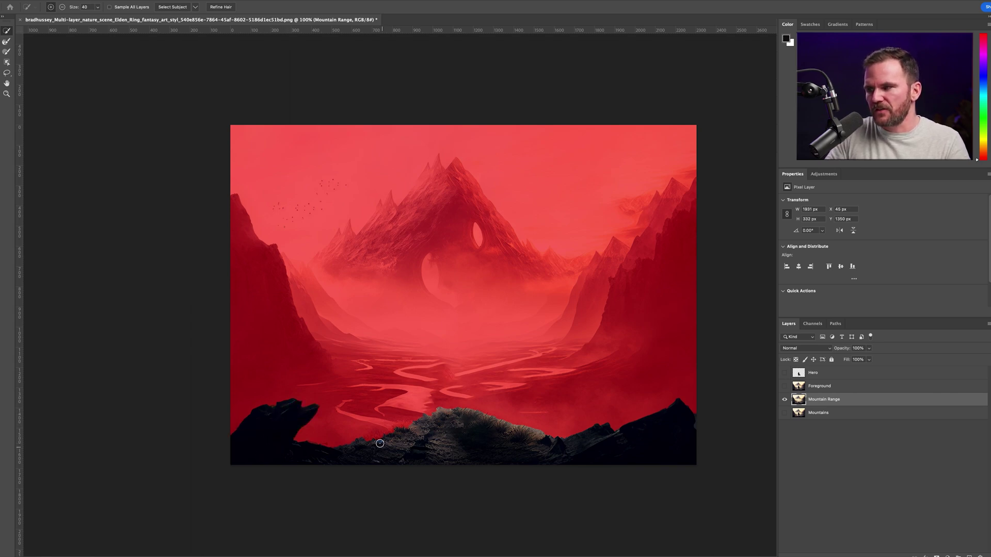
key(Return)
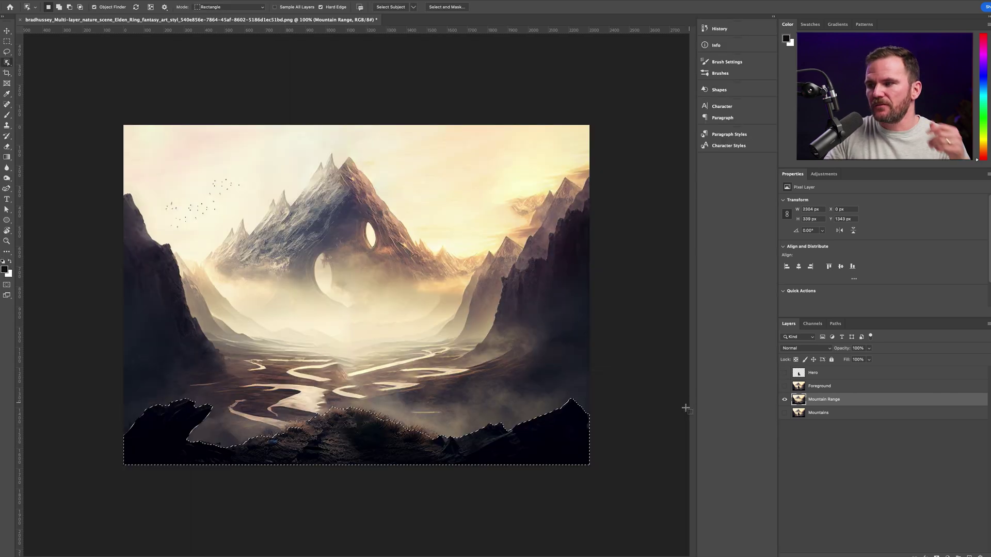
Pick the Foreground layer, then go back to Mountain Range to clear the selected foreground rocks
click(844, 389)
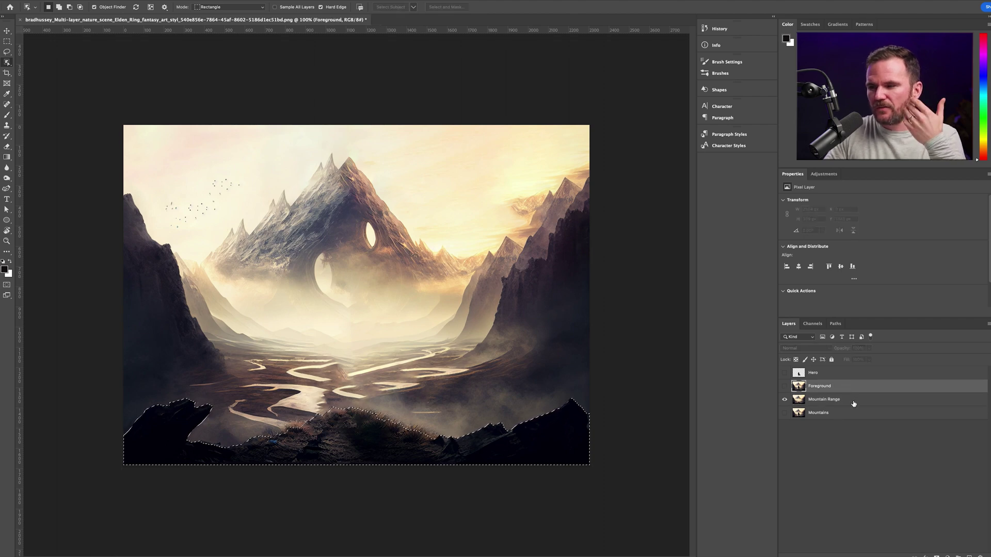
click(858, 404)
double_click(858, 404)
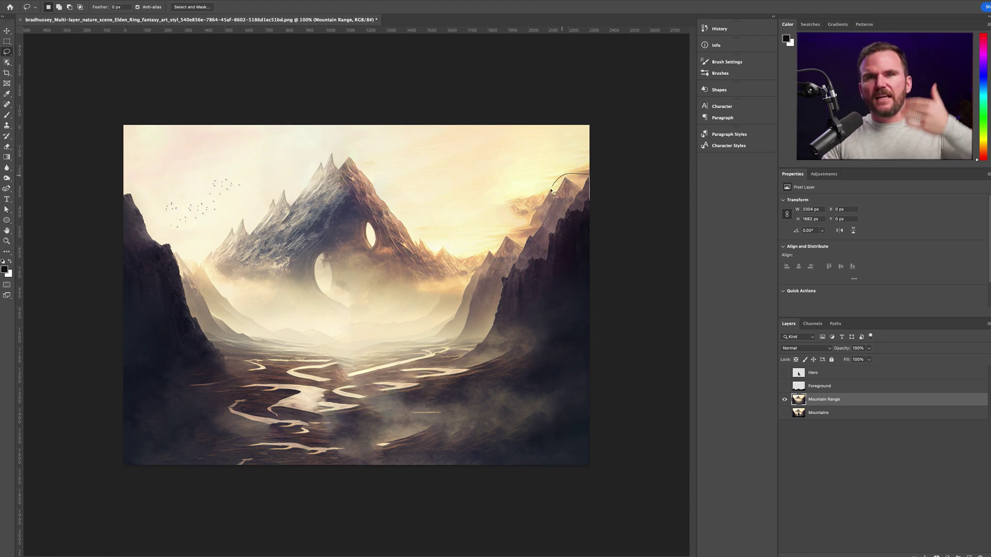
Lasso the sky and central peak, then delete the cliffs and valley from Mountain Range
drag(525, 217, 501, 240)
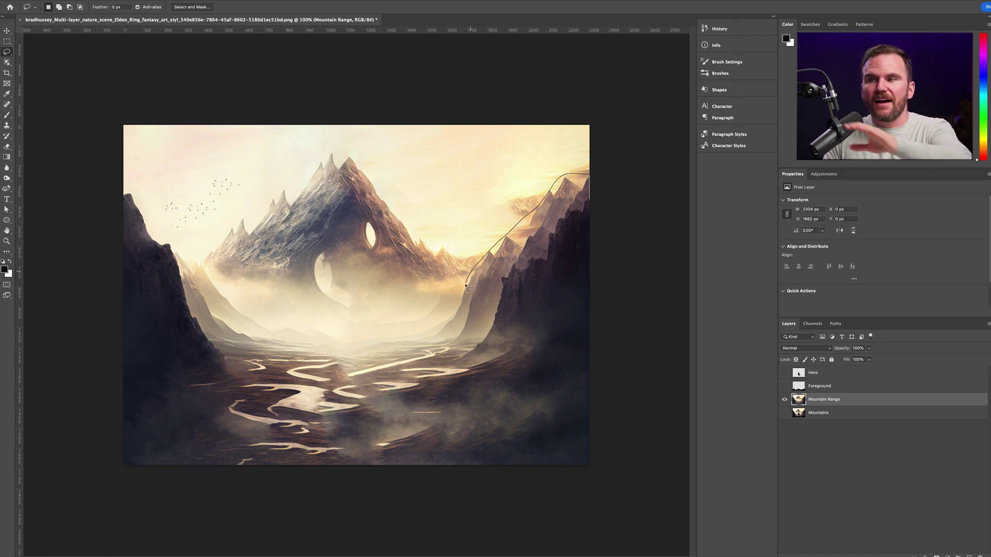
mouse_move(449, 318)
mouse_down()
mouse_move(436, 335)
mouse_move(369, 356)
mouse_move(313, 359)
mouse_move(243, 355)
mouse_move(202, 328)
mouse_up()
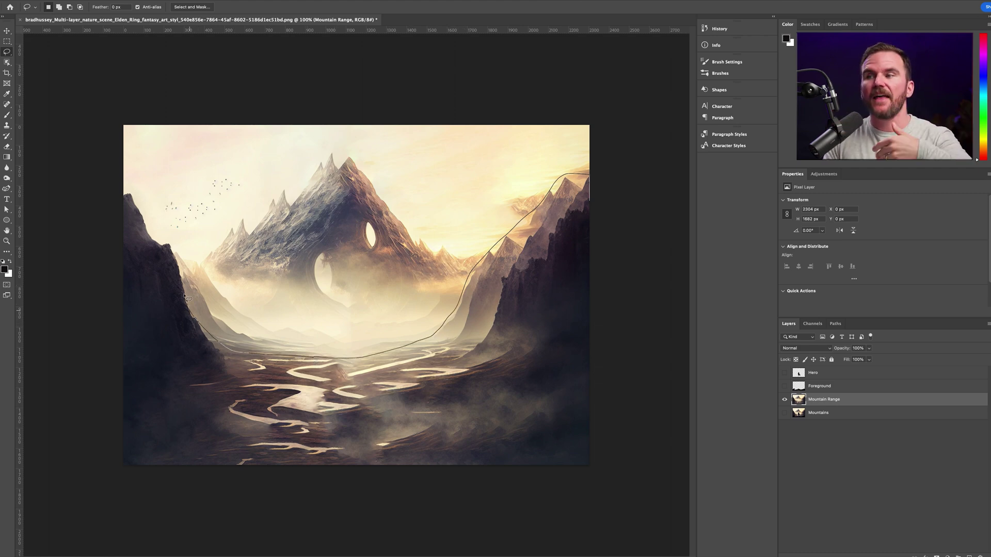
mouse_move(178, 258)
mouse_down()
mouse_move(118, 146)
mouse_move(410, 105)
mouse_move(619, 151)
mouse_up()
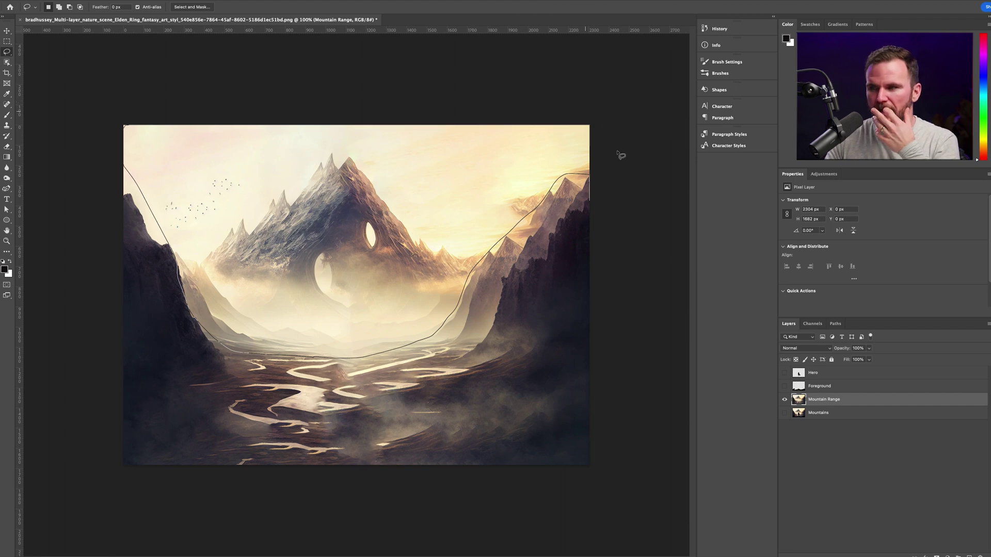
drag(609, 193, 606, 202)
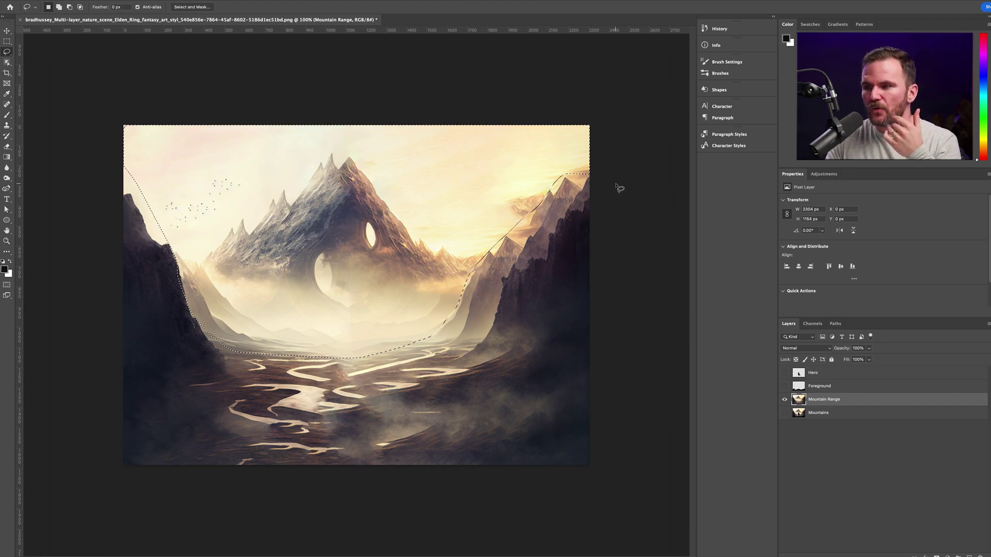
click(856, 412)
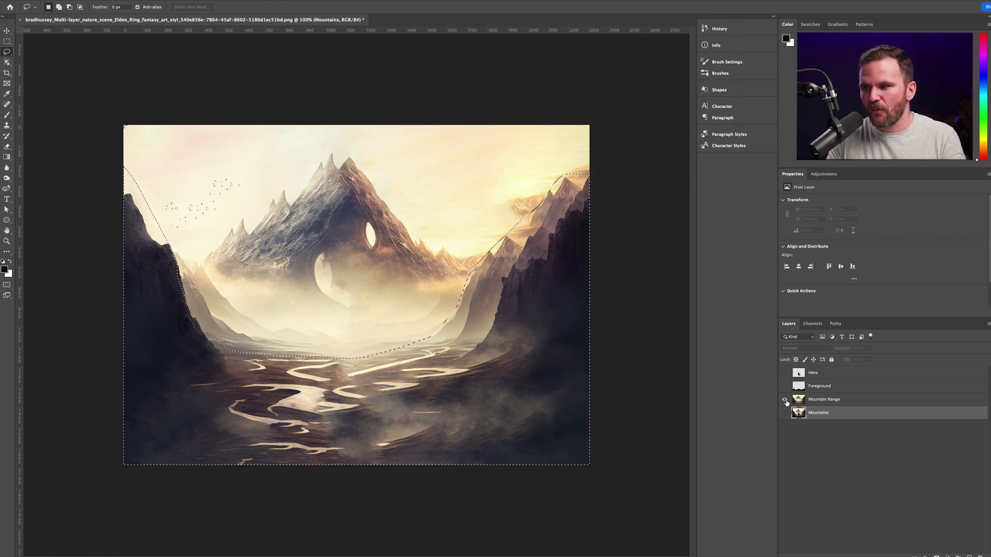
click(859, 405)
key(Delete)
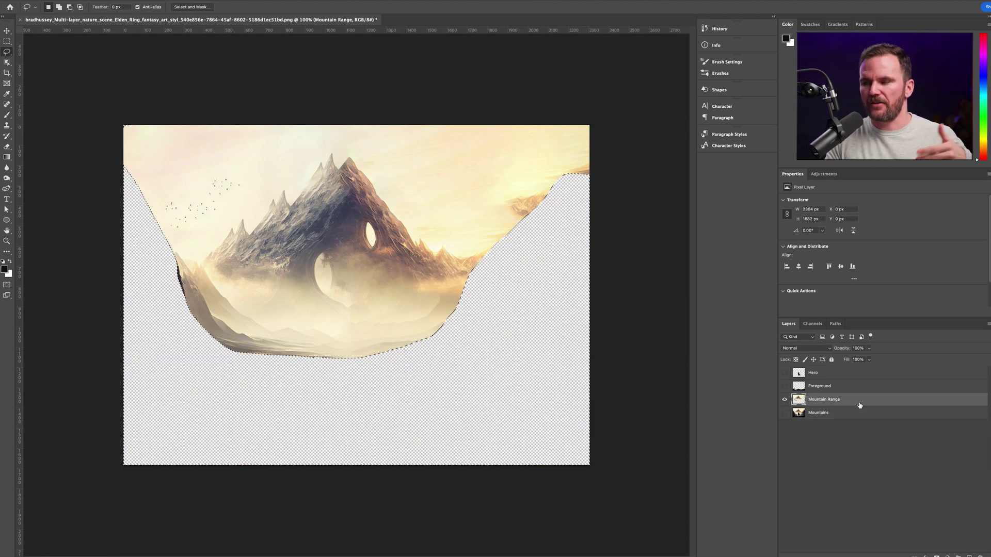
key(ctrl+d)
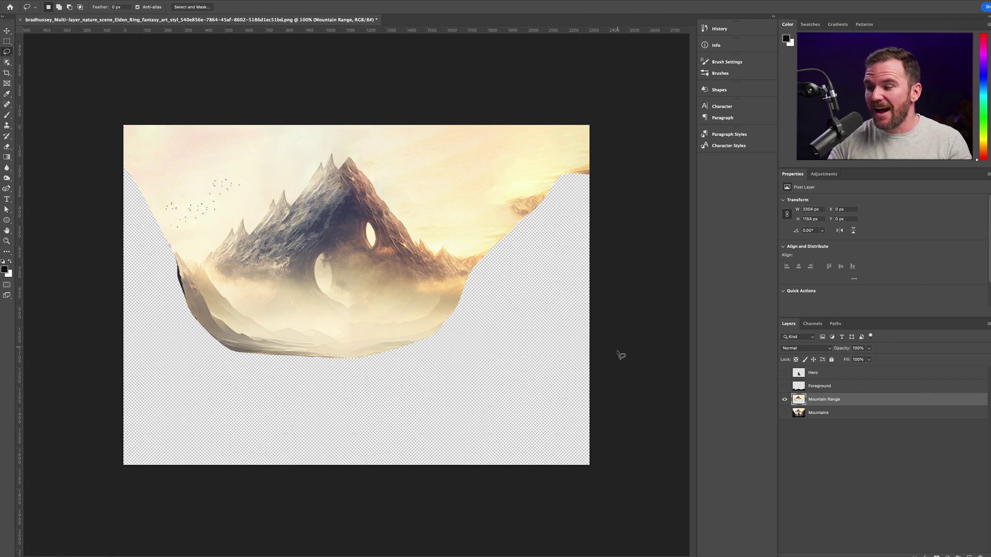
Lasso the empty transparent area beside the peak and Content-Aware fill it with scenery
mouse_move(613, 378)
mouse_down()
mouse_move(327, 387)
mouse_move(93, 369)
mouse_move(41, 220)
mouse_move(102, 162)
mouse_move(149, 182)
mouse_move(215, 316)
mouse_move(316, 350)
mouse_move(429, 313)
mouse_move(509, 219)
mouse_move(599, 171)
mouse_up()
drag(604, 389, 601, 389)
key(shift+BackSpace)
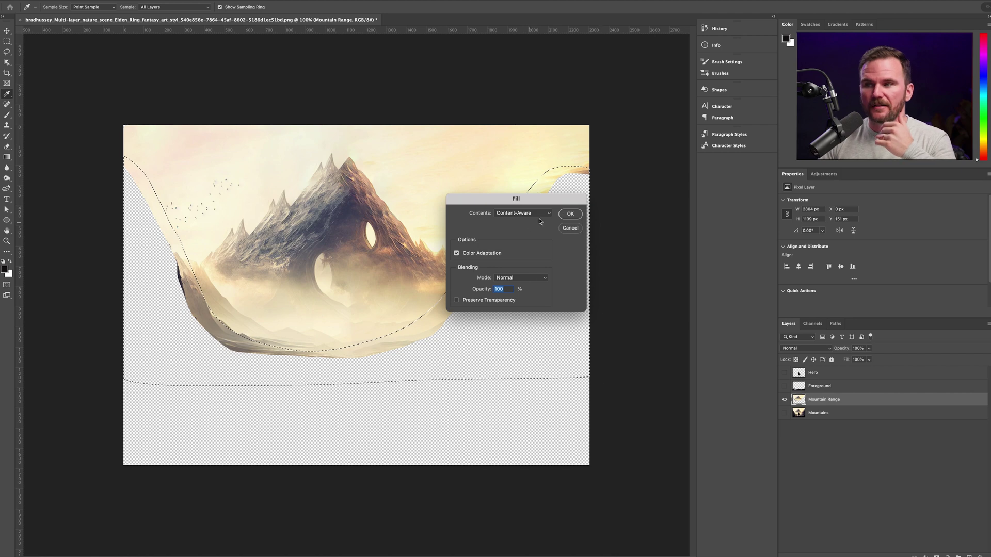
click(570, 214)
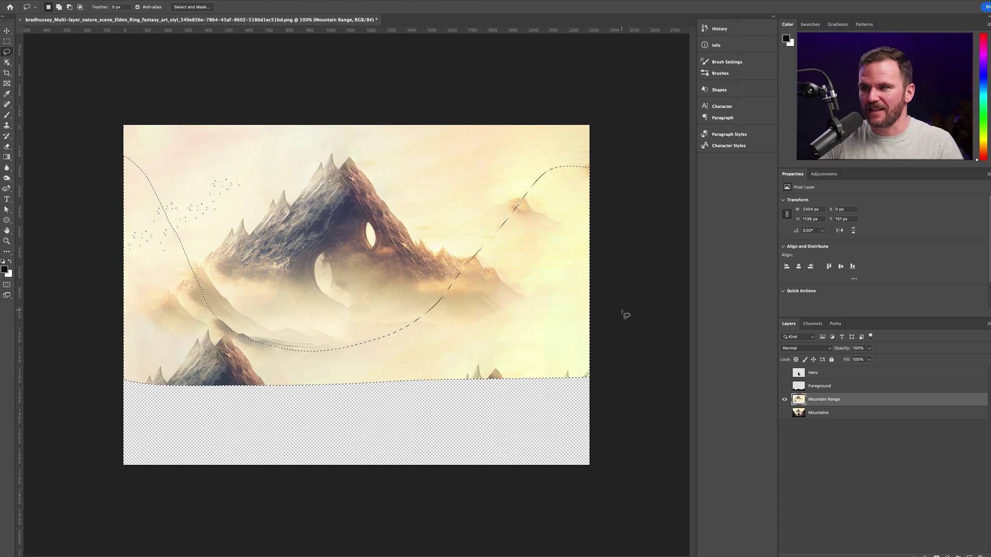
click(573, 312)
Content-Aware fill successive bands along the lower edge with generated hazy scenery
mouse_move(622, 409)
mouse_down()
mouse_move(100, 398)
mouse_move(118, 342)
mouse_move(391, 327)
mouse_move(645, 399)
mouse_up()
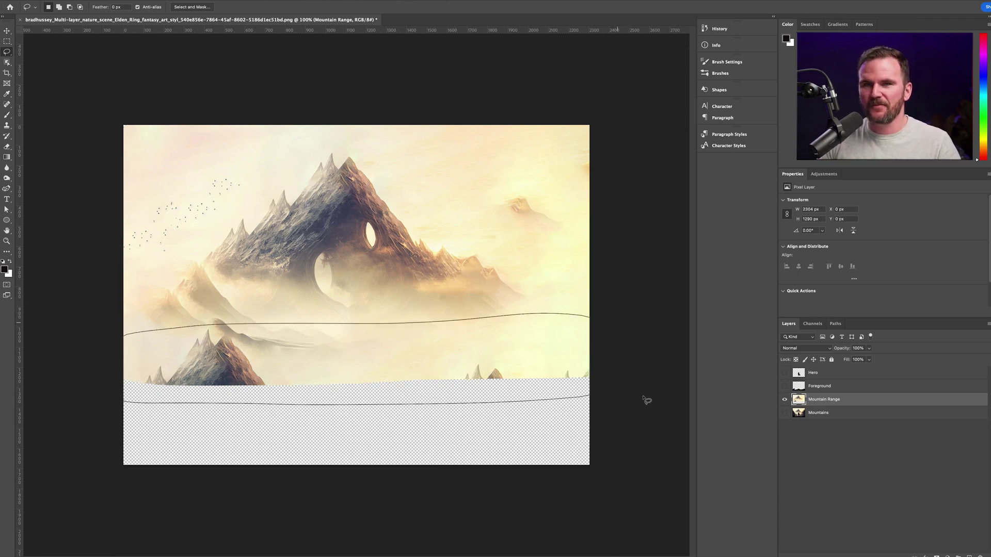
key(shift+BackSpace)
key(Return)
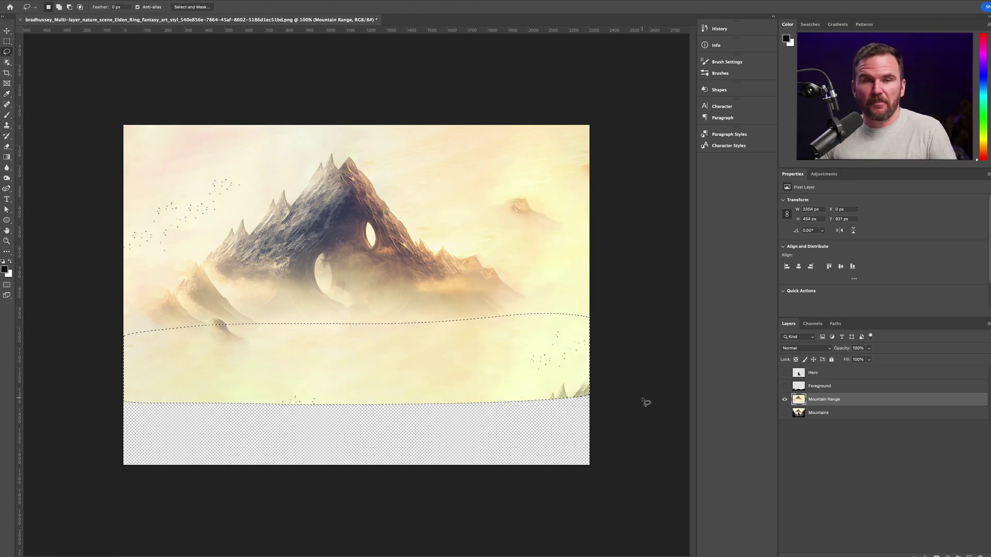
key(ctrl+d)
mouse_move(596, 402)
mouse_down()
mouse_move(348, 418)
mouse_move(72, 403)
mouse_move(459, 345)
mouse_move(618, 362)
mouse_move(586, 405)
mouse_up()
key(shift+BackSpace)
key(Return)
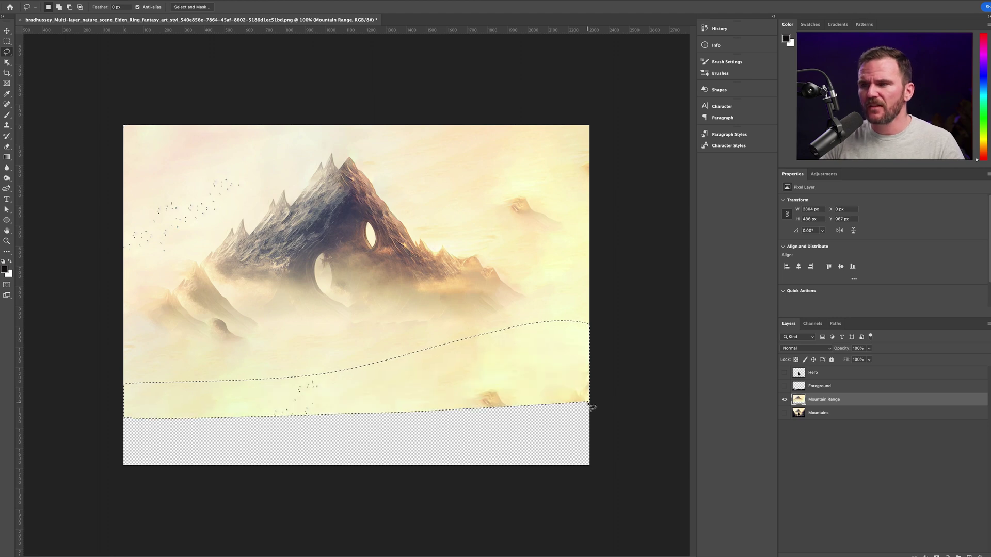
key(shift)
key(Return)
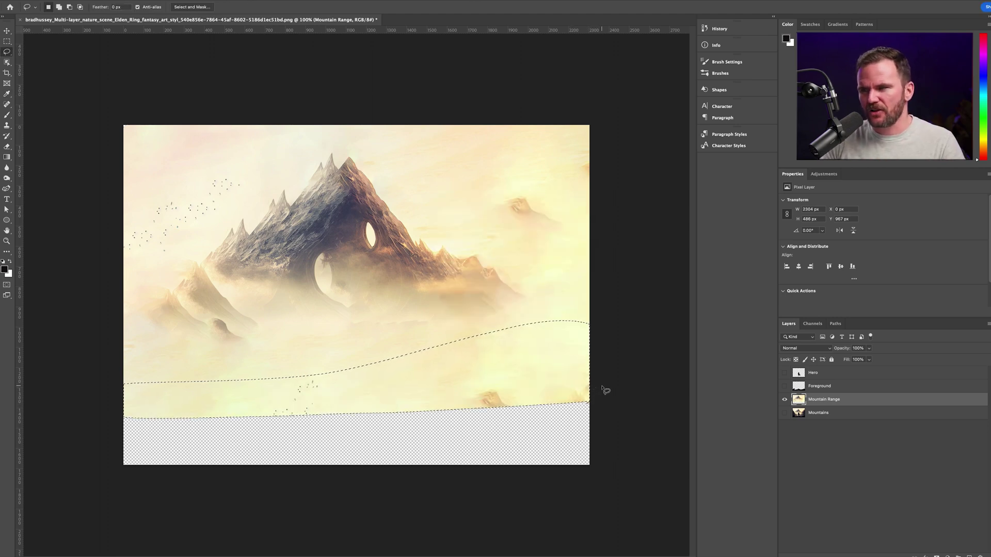
key(shift+BackSpace)
key(Escape)
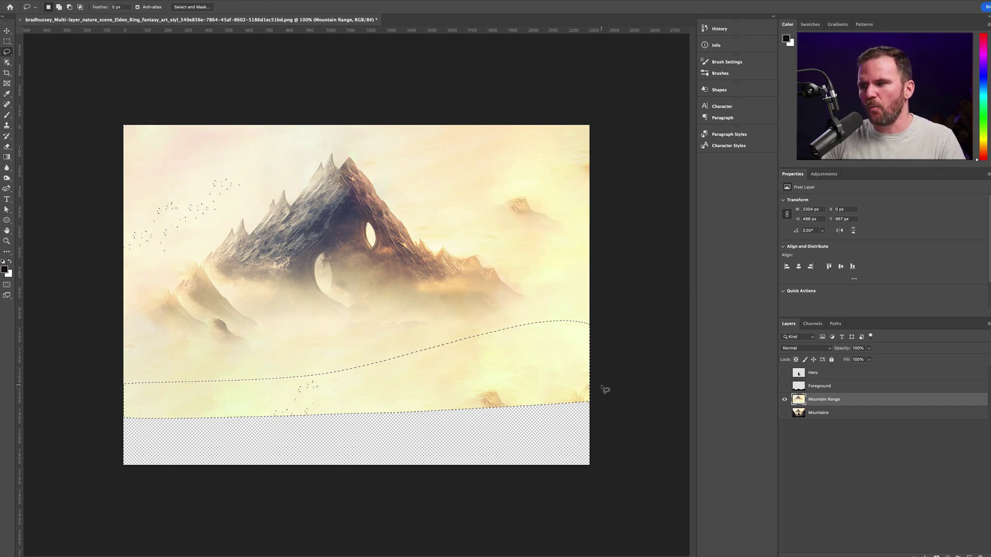
key(ctrl+d)
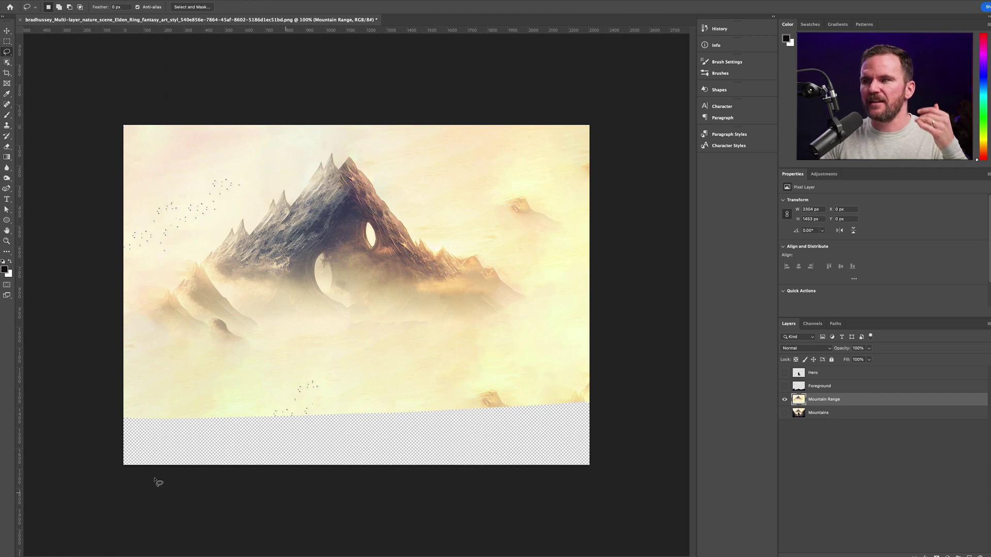
Lasso the curved bottom strip across the landscape and fill it with matching scenery
drag(150, 391, 636, 363)
drag(37, 450, 37, 435)
key(shift+BackSpace)
key(Return)
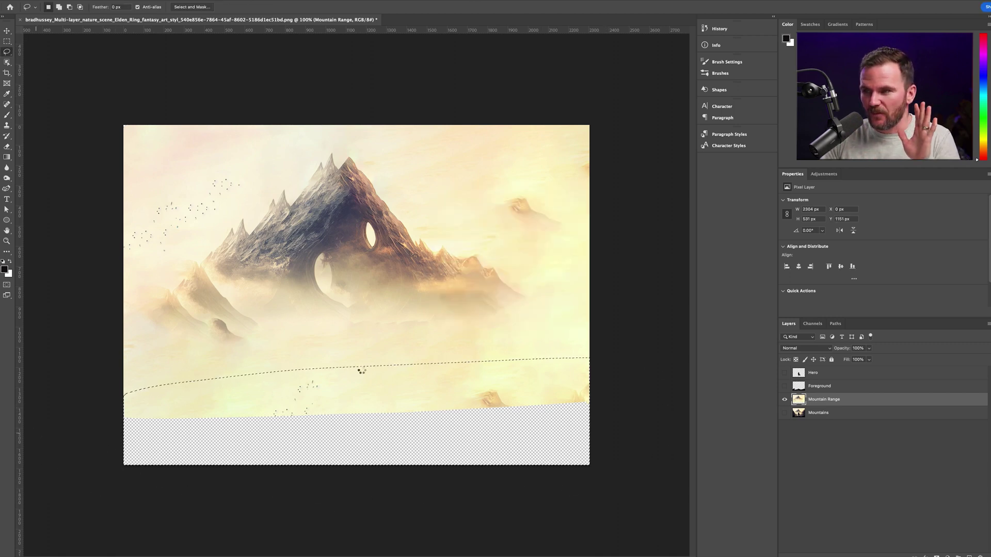
key(ctrl+d)
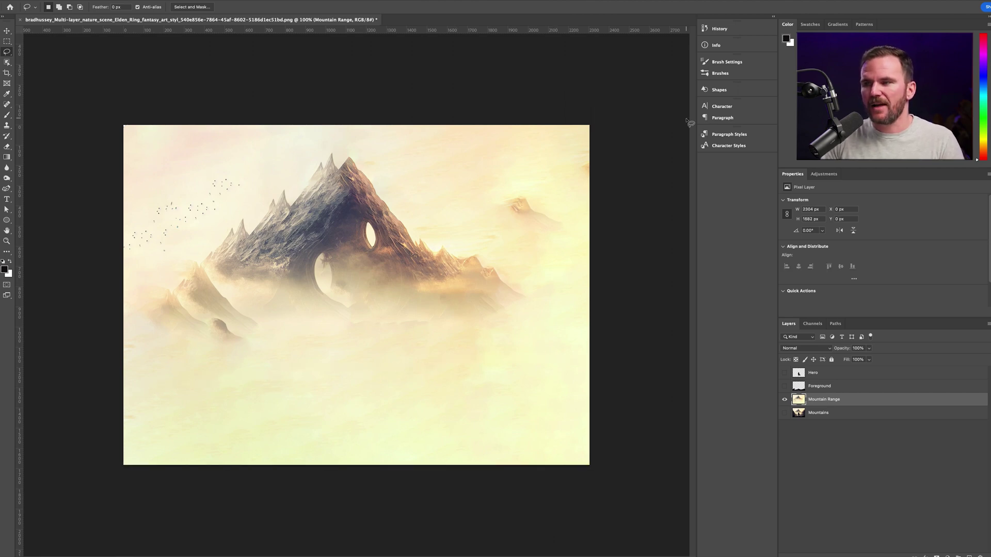
Erase the small distant peak on the right with Content-Aware fill
mouse_move(564, 249)
mouse_down()
mouse_move(588, 206)
mouse_move(564, 239)
mouse_up()
key(shift+BackSpace)
key(Return)
key(ctrl+d)
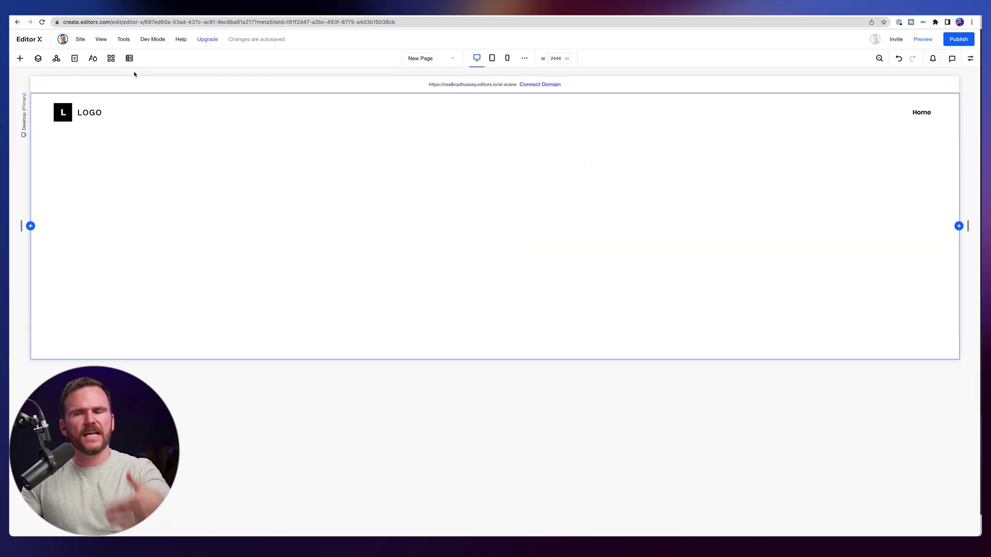
mouse_move(123, 39)
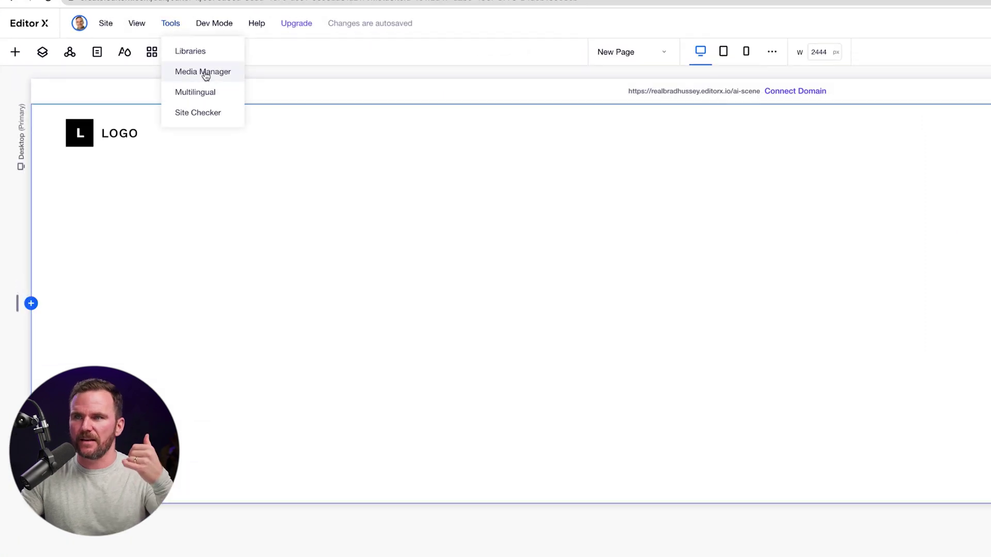
click(206, 76)
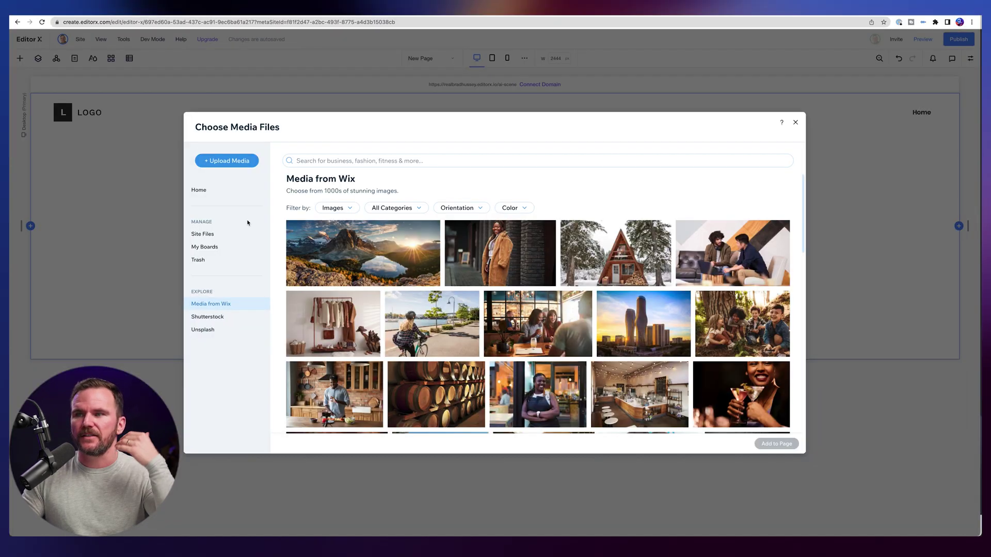
click(202, 234)
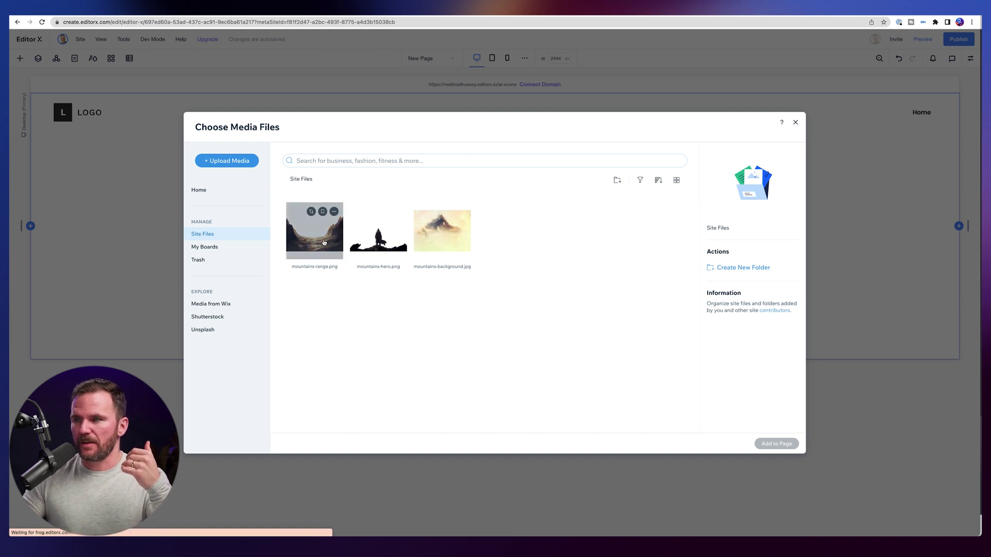
click(331, 244)
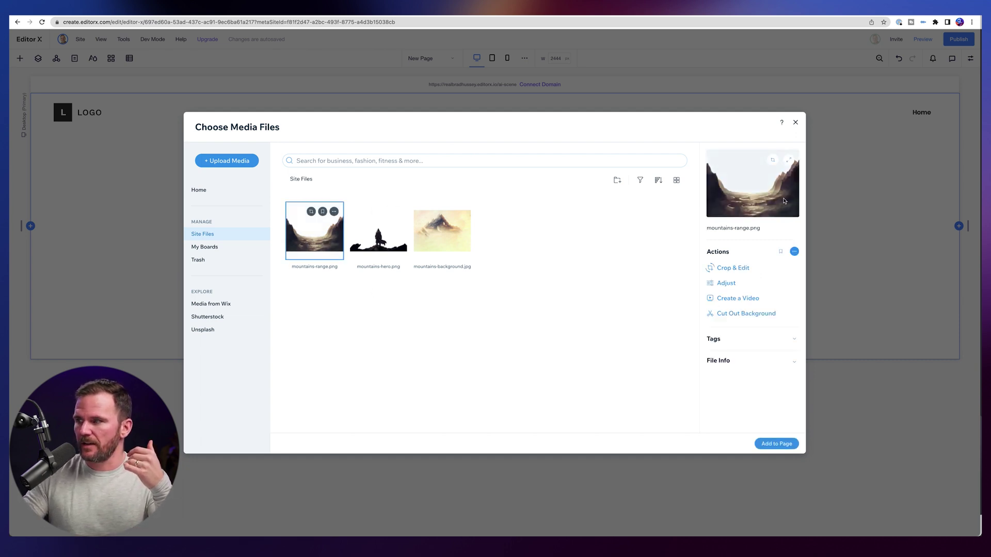
click(443, 240)
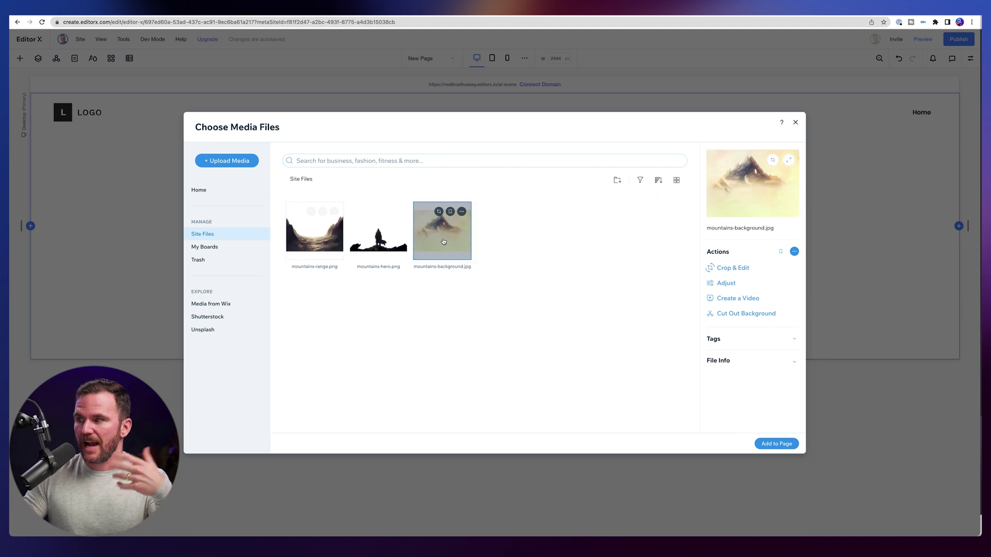
click(379, 236)
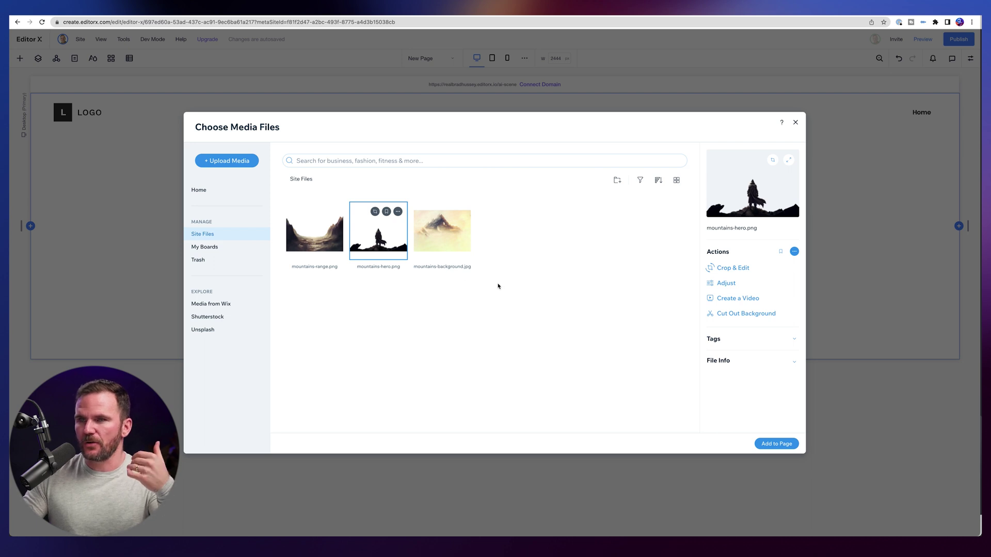
click(795, 124)
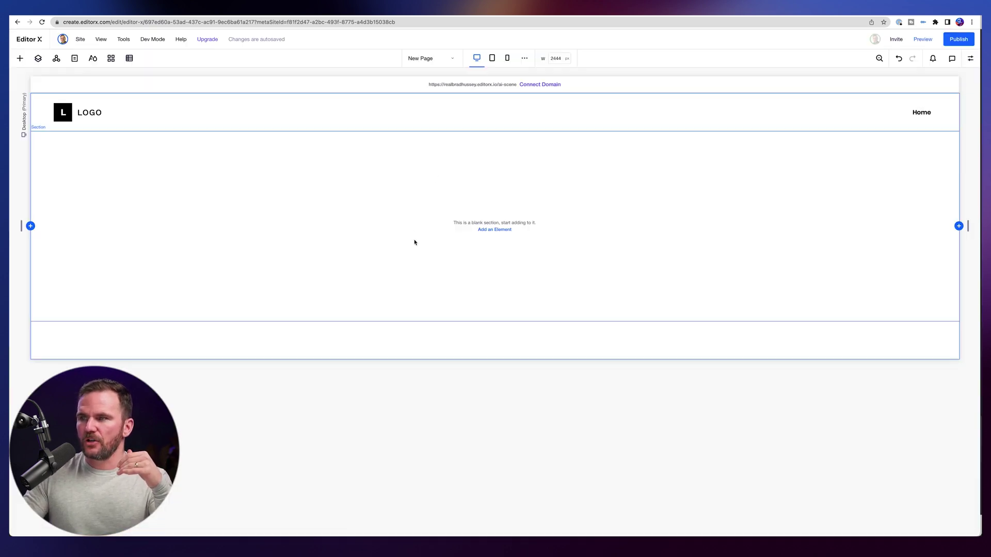
Set mountains-background.jpg from Site Files as the section background, then select Section in Layers
click(394, 217)
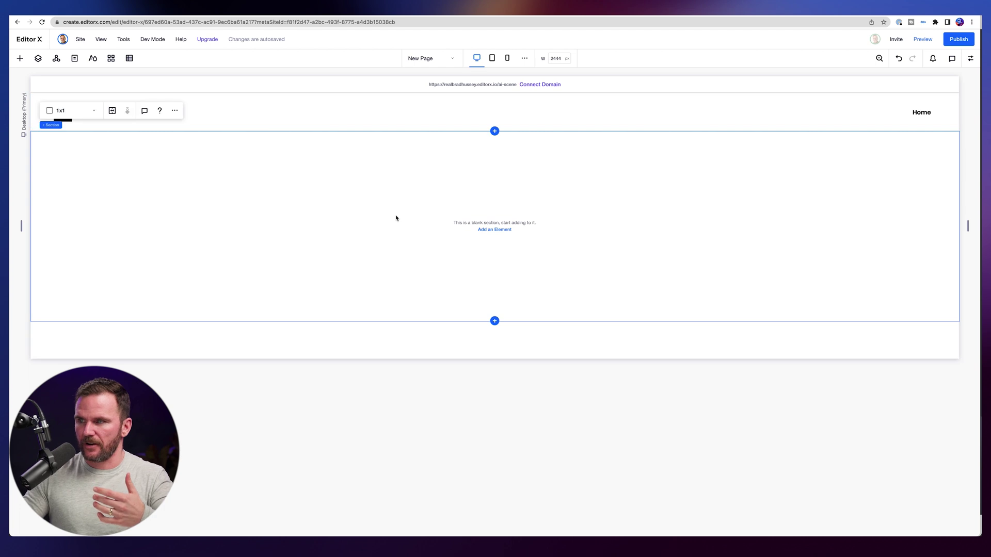
click(969, 59)
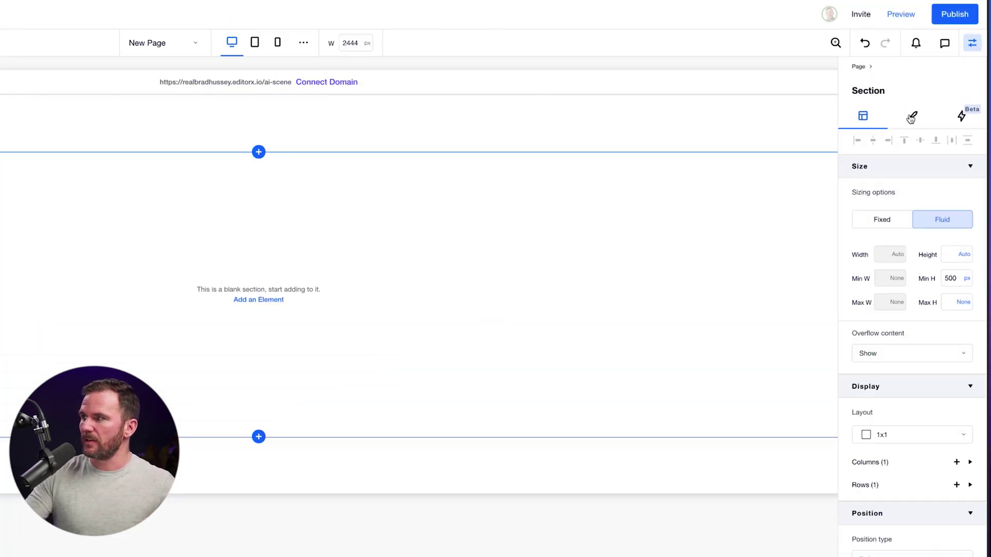
click(910, 118)
click(918, 311)
click(203, 234)
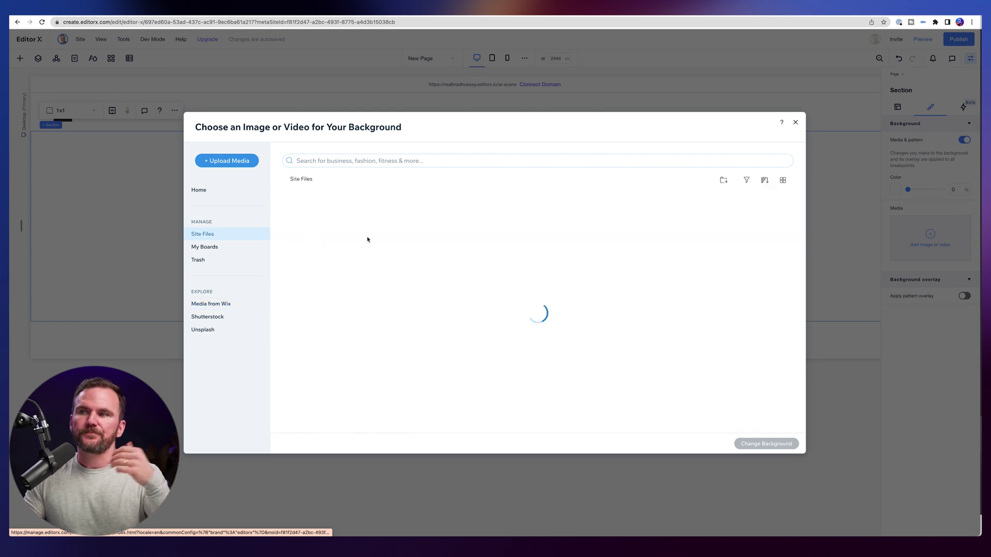
click(447, 246)
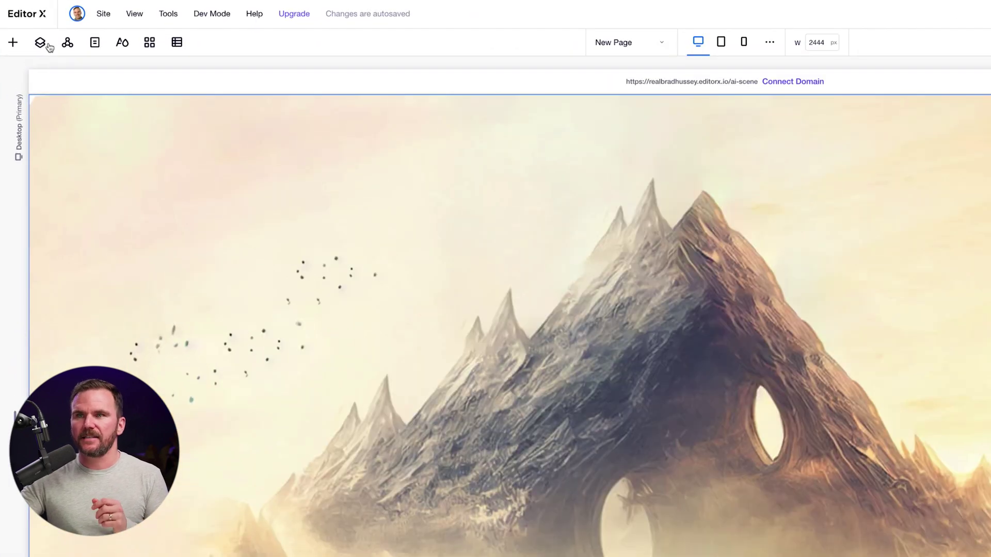
click(37, 59)
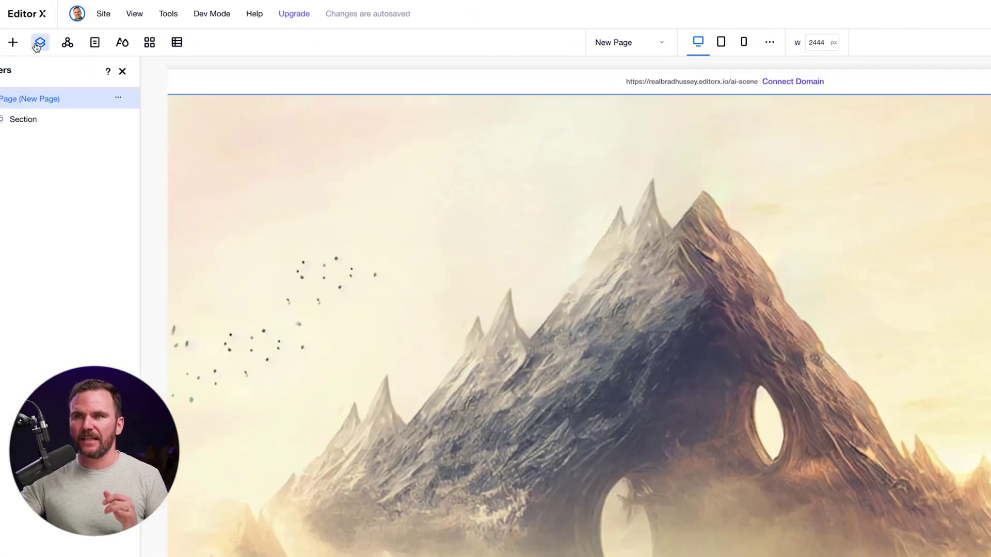
click(44, 120)
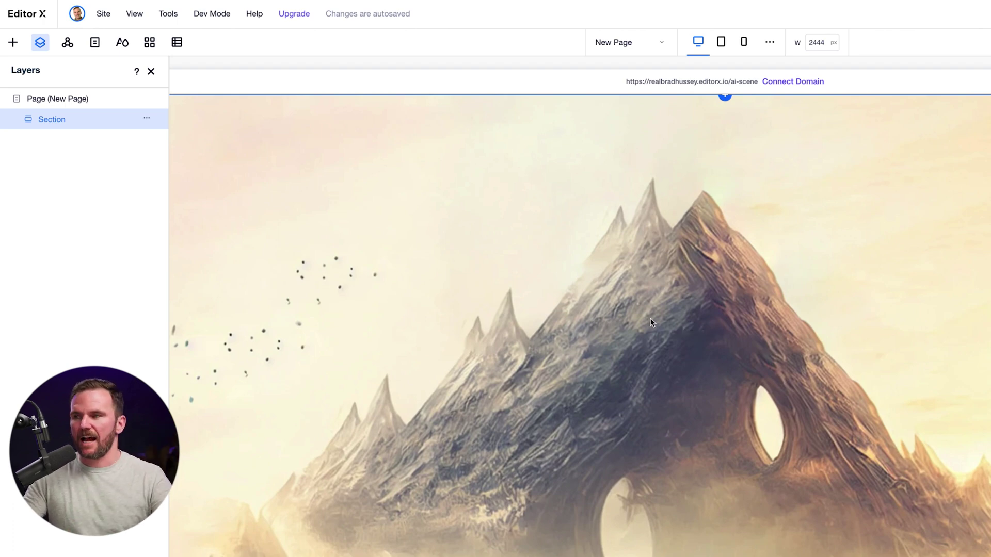
Drop a new image element onto the section and swap its picture for mountains-range.png
click(12, 43)
drag(146, 204, 751, 355)
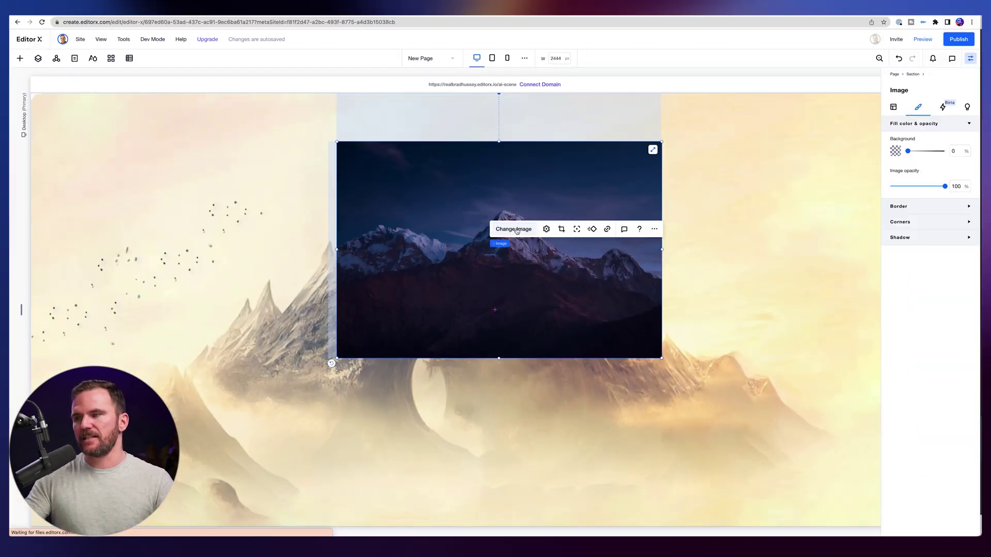
click(528, 298)
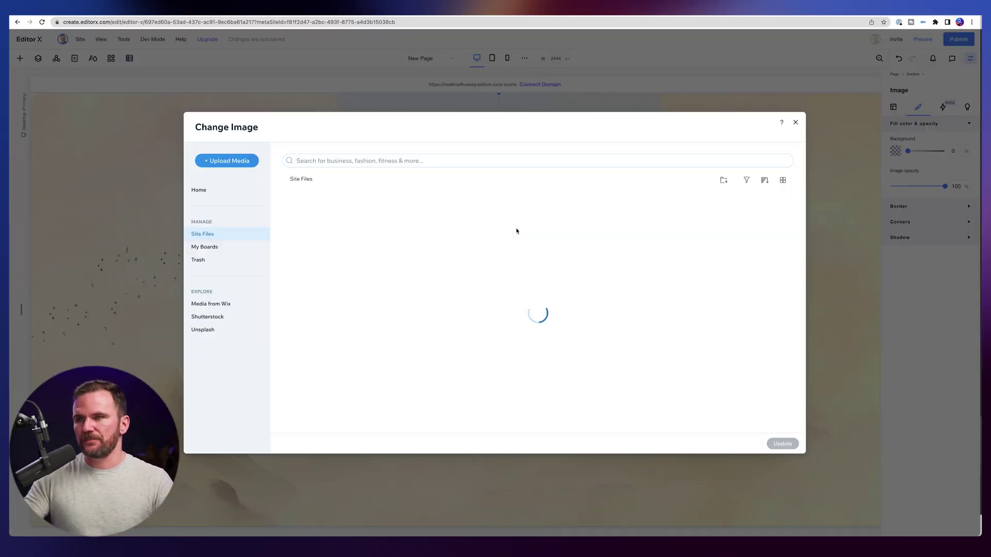
click(315, 232)
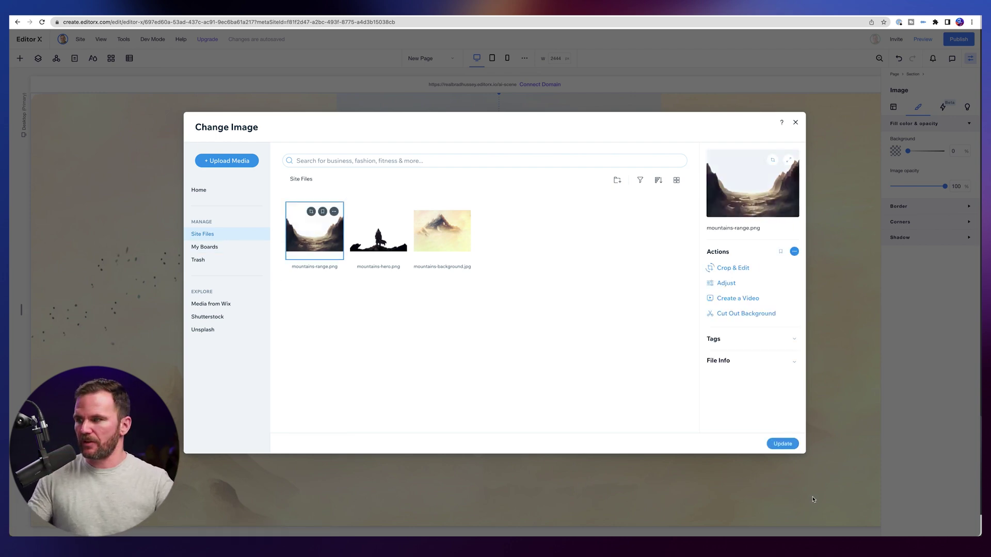
click(785, 445)
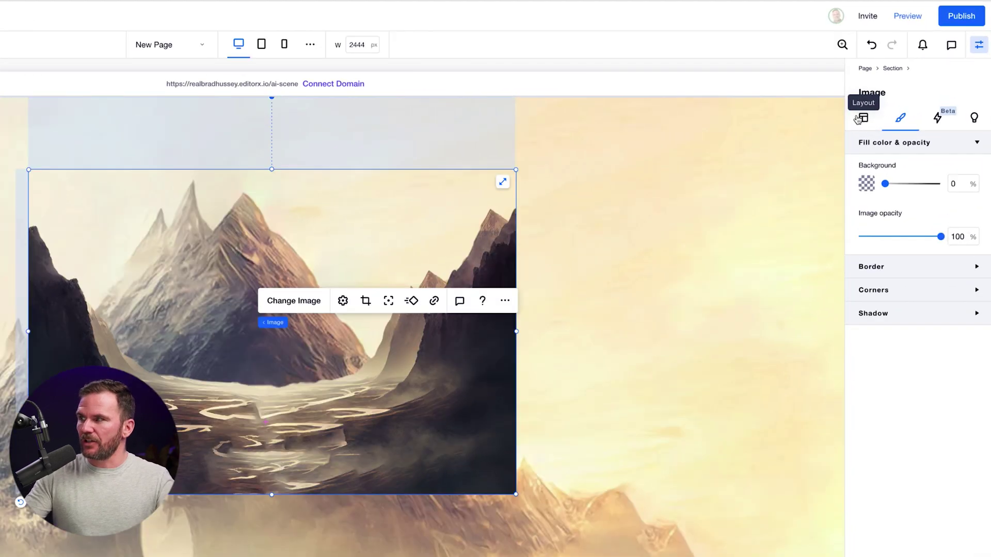
Change the valley image's layout width from 35 to 100%
click(862, 118)
double_click(893, 261)
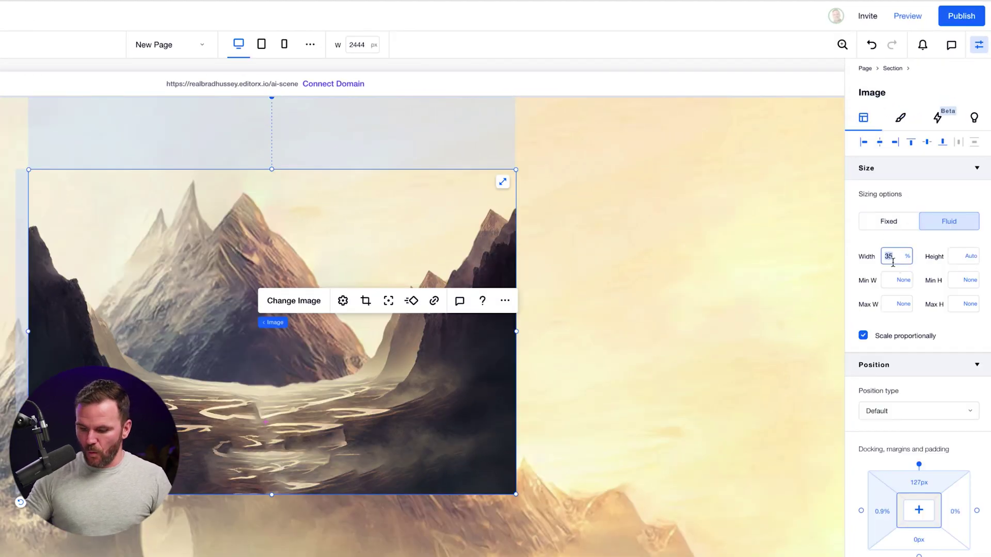
text(100)
key(Return)
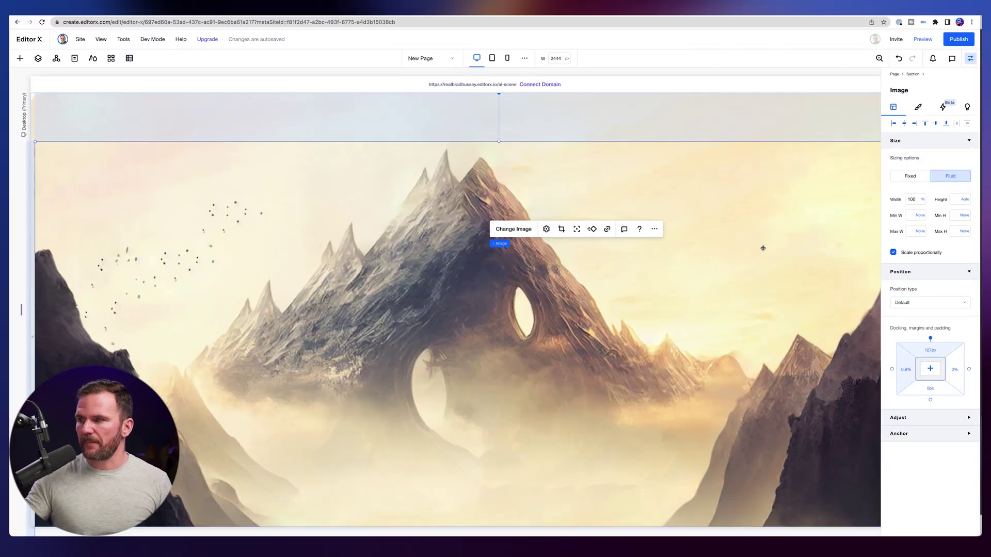
scroll(762, 248, down, 3)
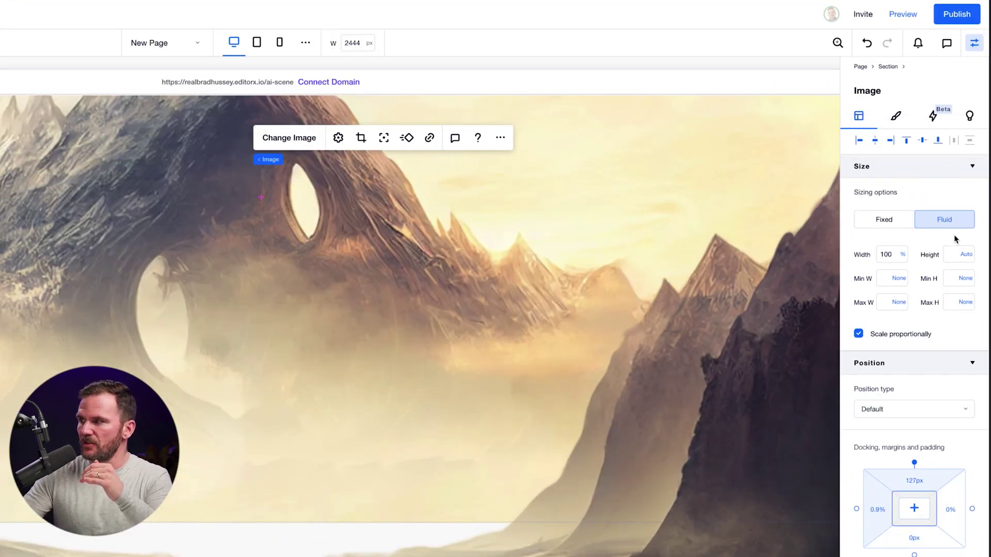
Dock the mountains-range image to the section bottom and raise its focal point toward the peaks
click(939, 141)
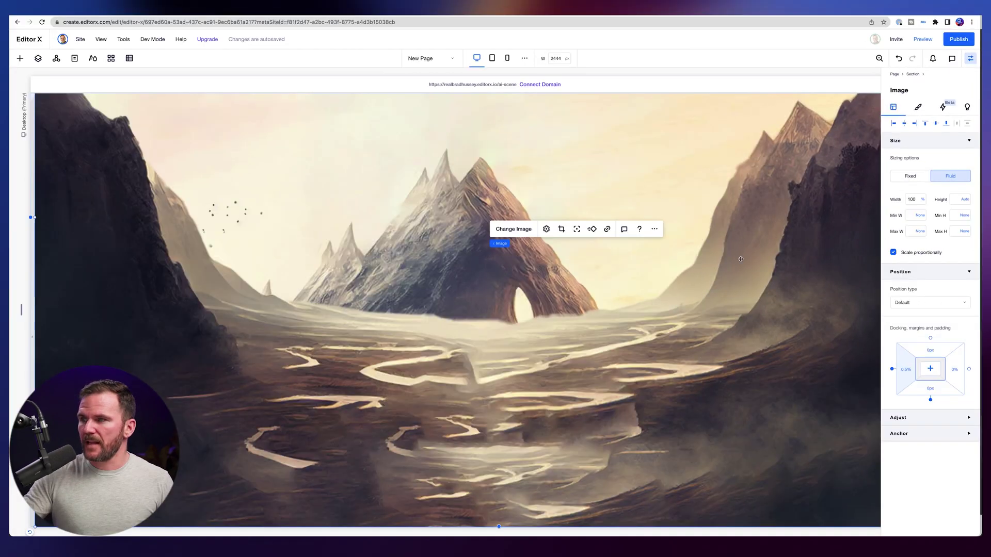
click(576, 229)
drag(122, 220, 123, 203)
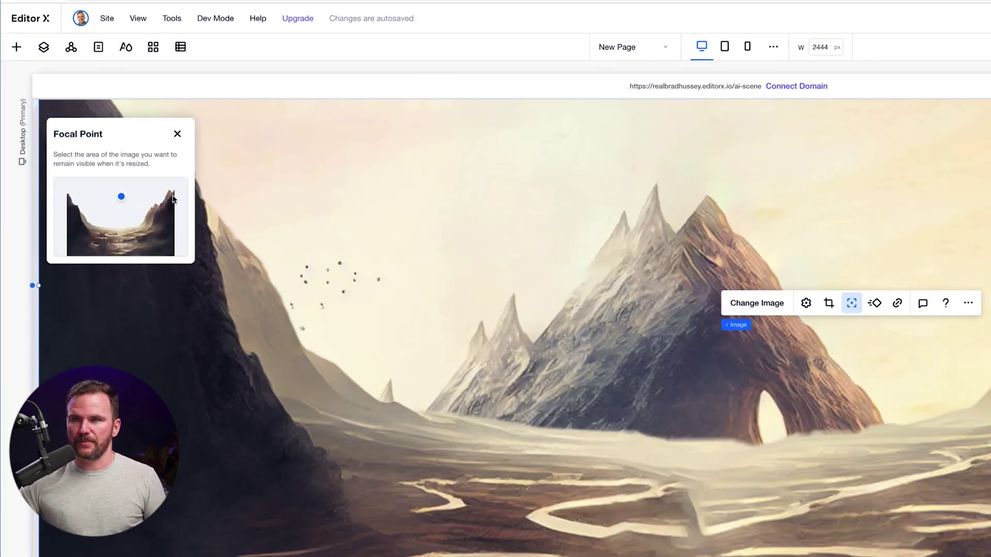
drag(123, 198, 123, 195)
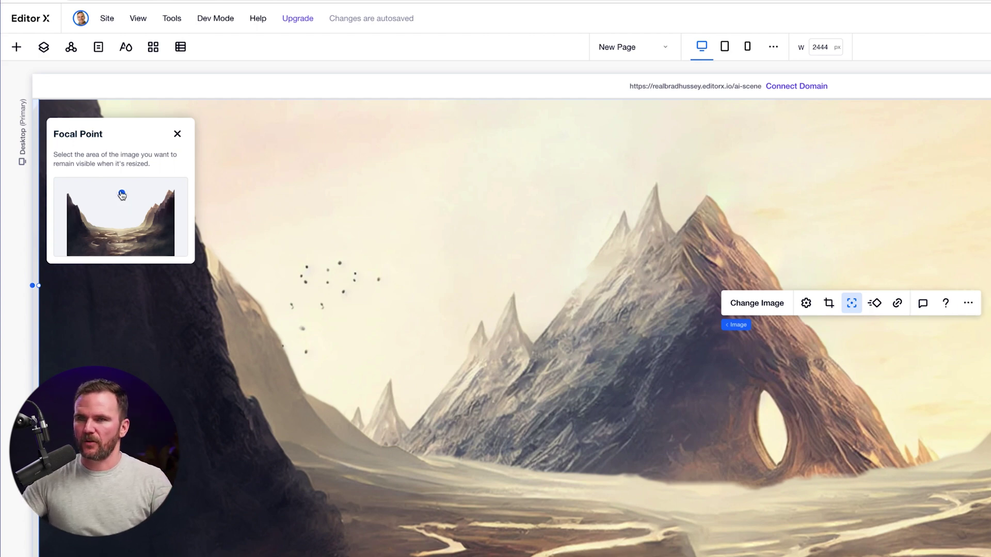
click(177, 134)
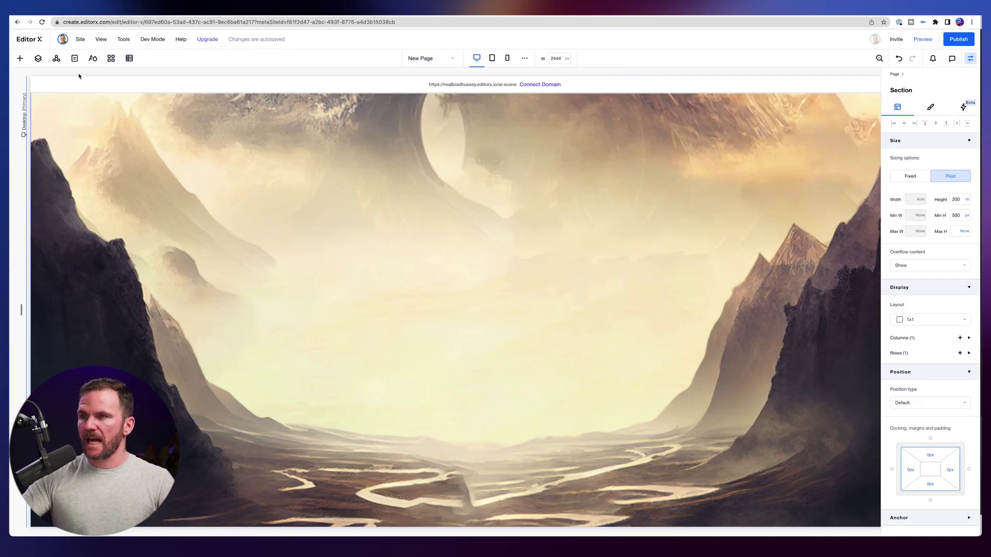
Place a new image element for the hooded figure onto the section
scroll(476, 243, down, 5)
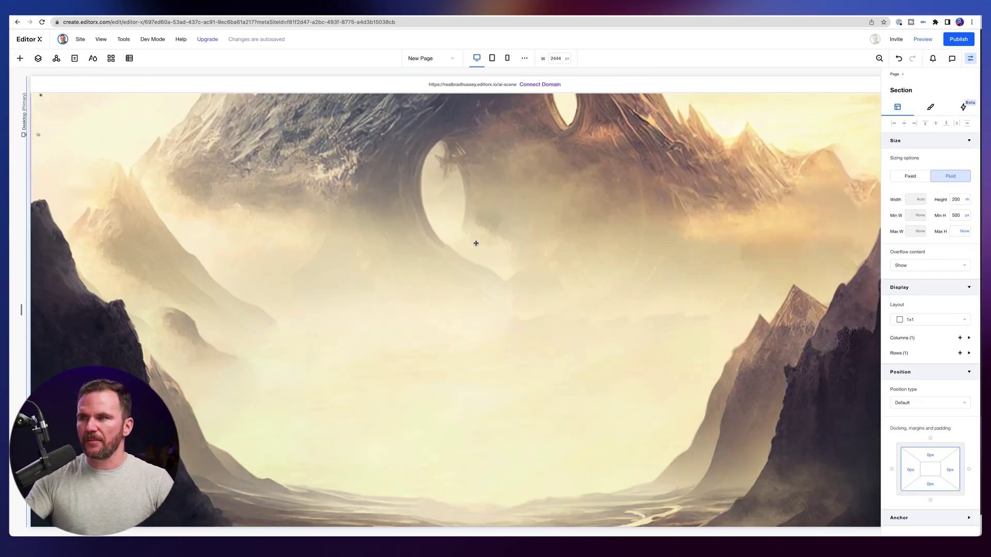
scroll(467, 284, down, 2)
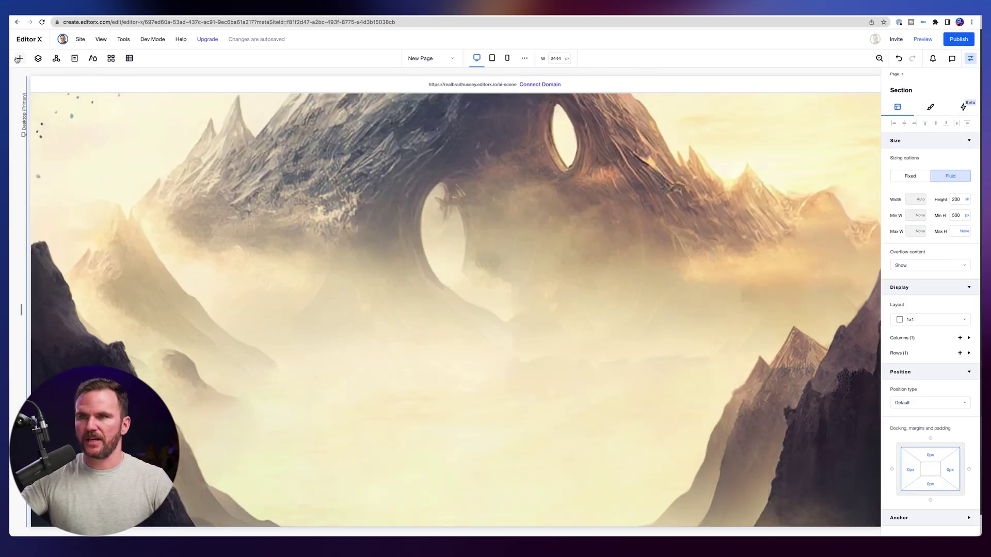
click(18, 58)
drag(104, 155, 395, 258)
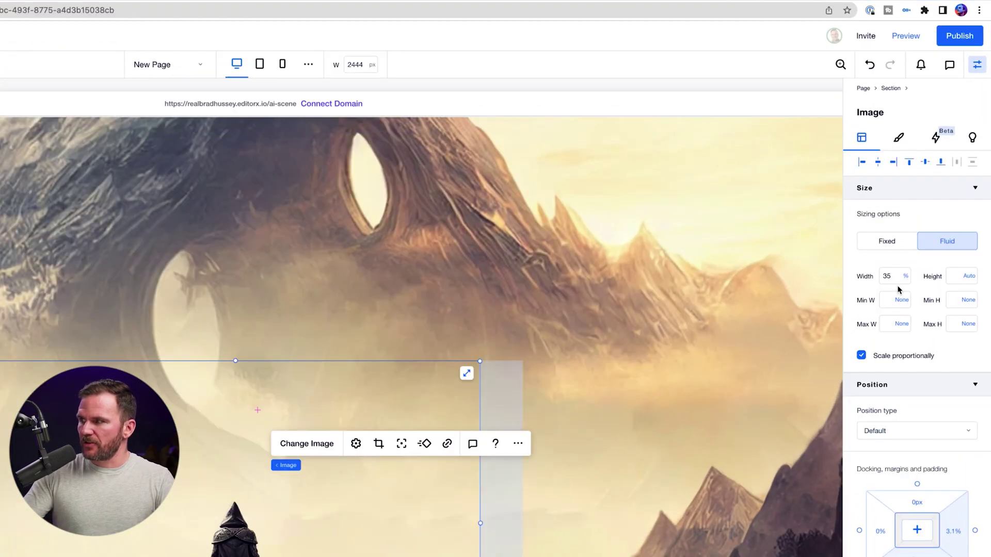
Set the figure image to 100% width with a 0 bottom margin
click(894, 281)
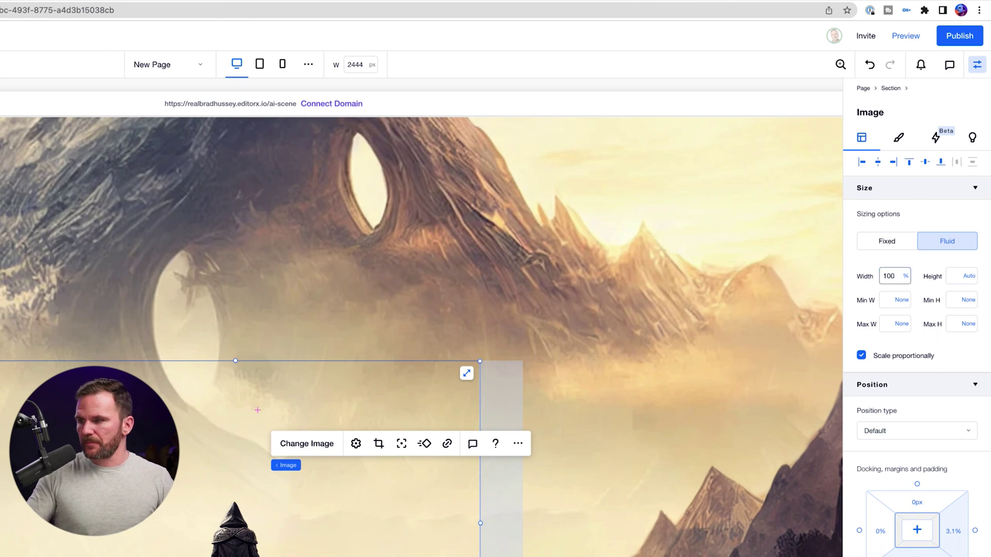
text(100)
key(Return)
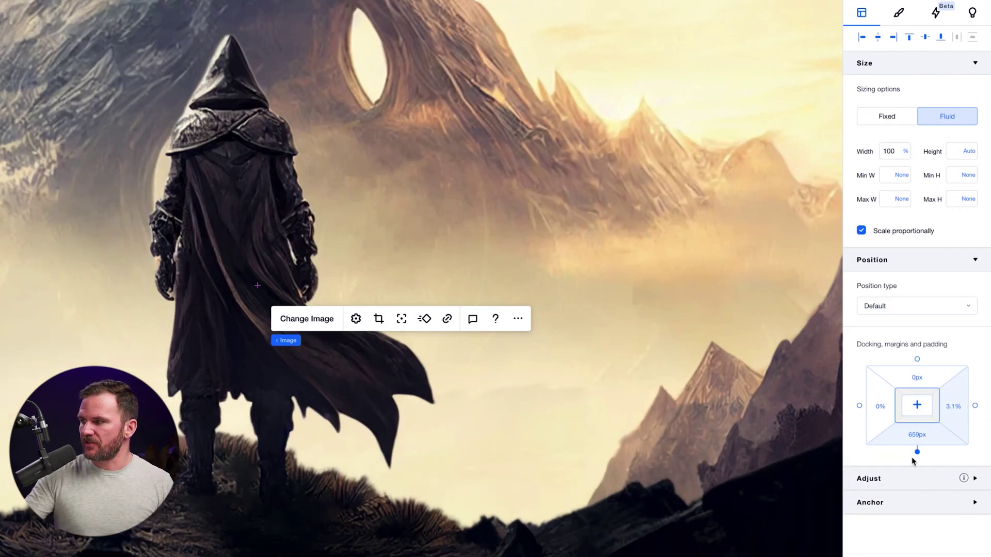
click(921, 438)
text(0)
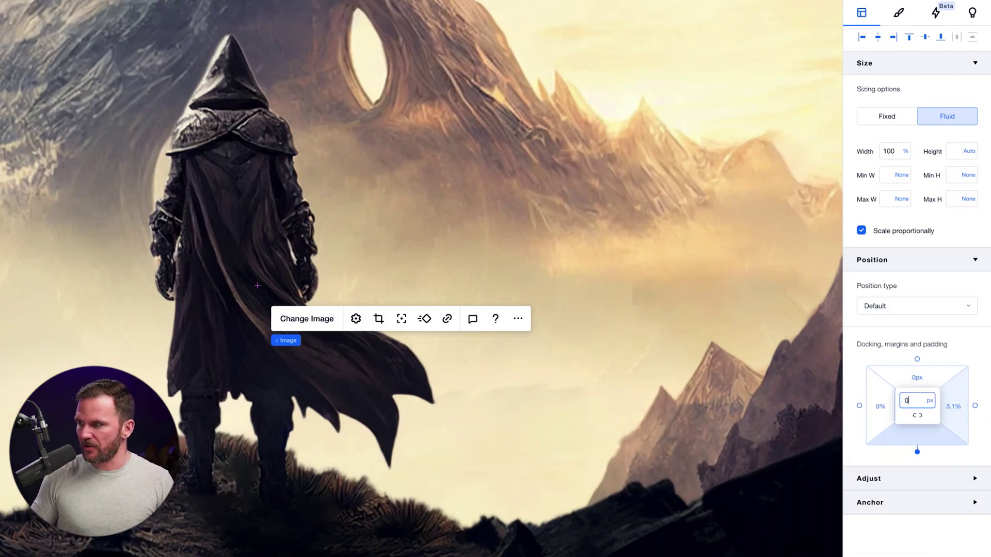
key(Return)
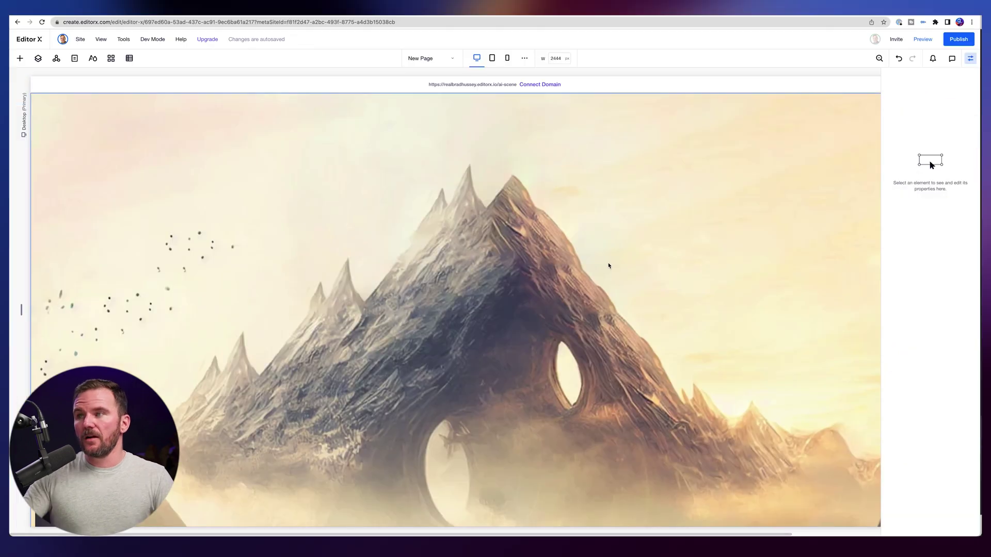
scroll(608, 265, down, 3)
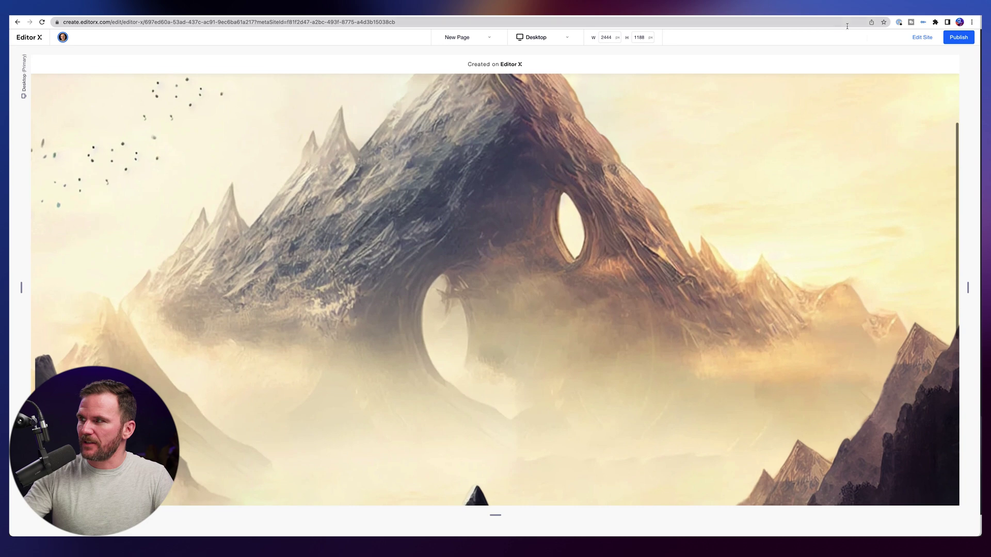
click(921, 37)
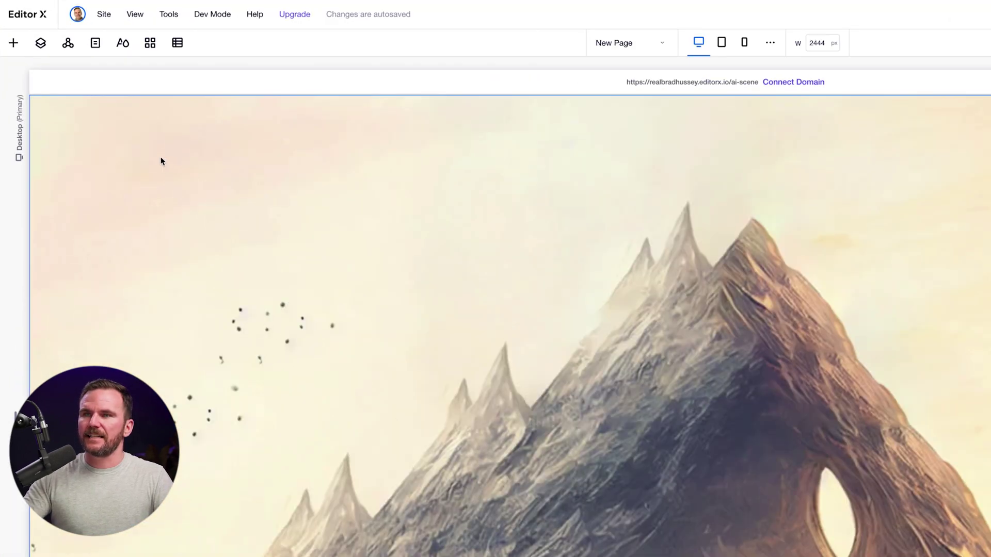
Select the mountain section, show the Layers panel, and bring up Background Scroll Effects
click(164, 160)
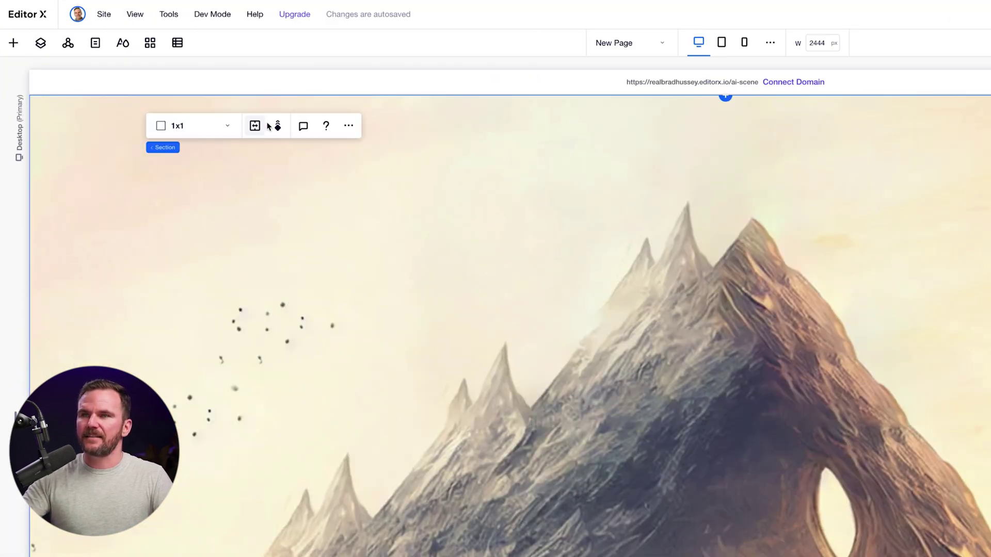
click(42, 44)
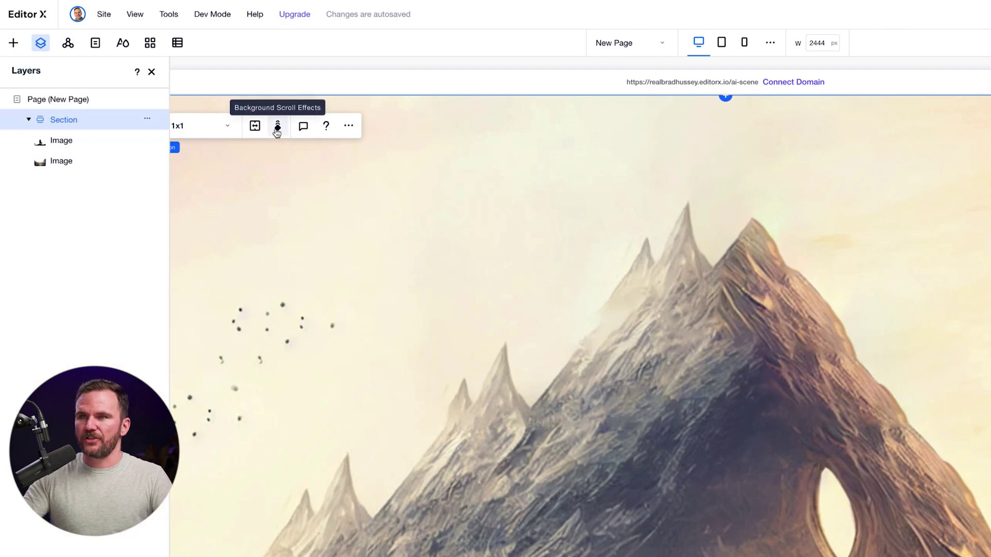
click(277, 127)
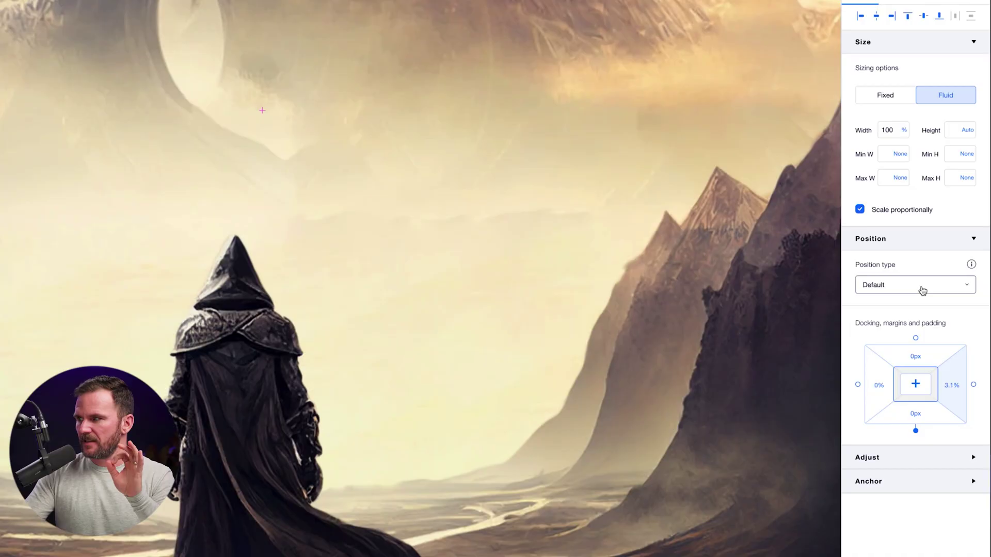
Make the figure image Pinned to Page, docked to the bottom with a 0 bottom margin
click(914, 284)
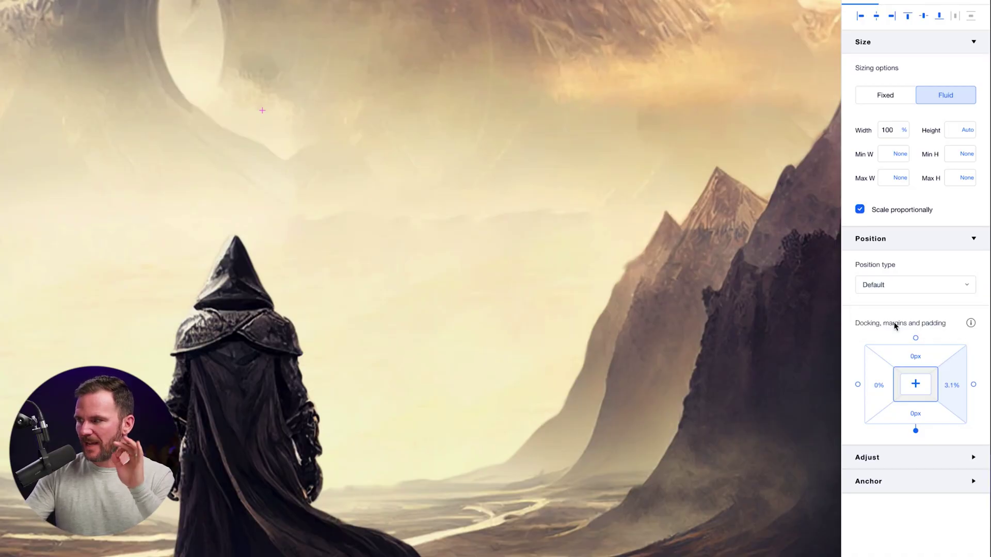
click(924, 333)
click(902, 356)
click(915, 386)
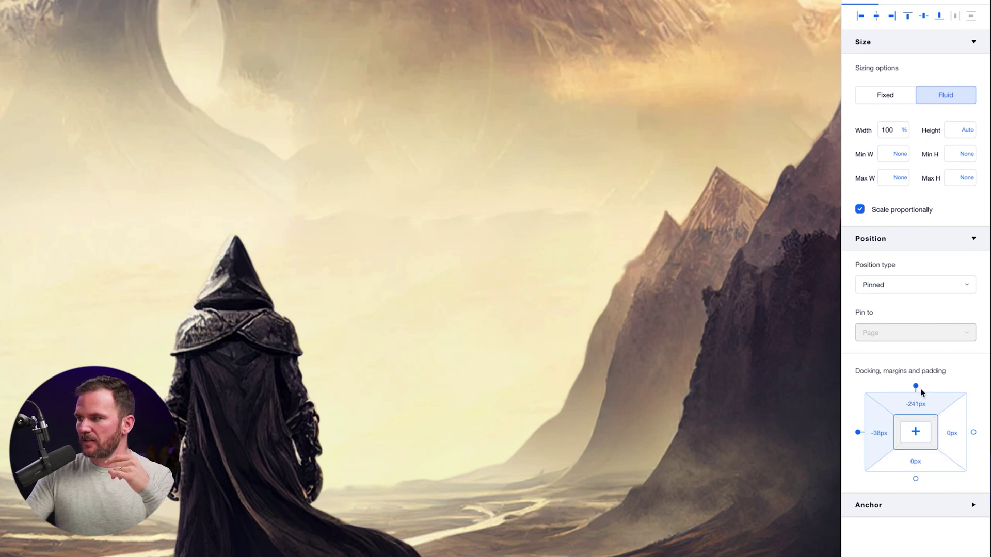
click(916, 479)
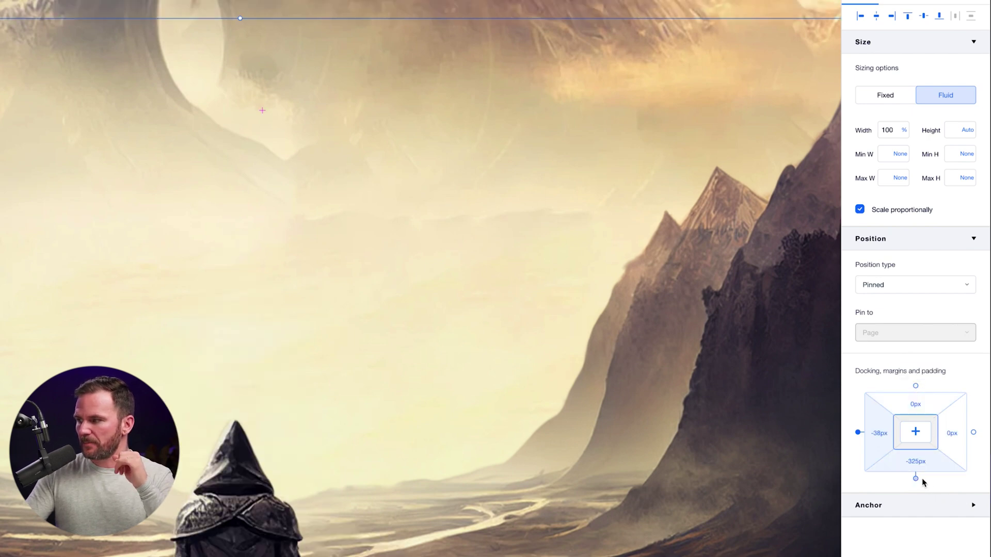
click(918, 464)
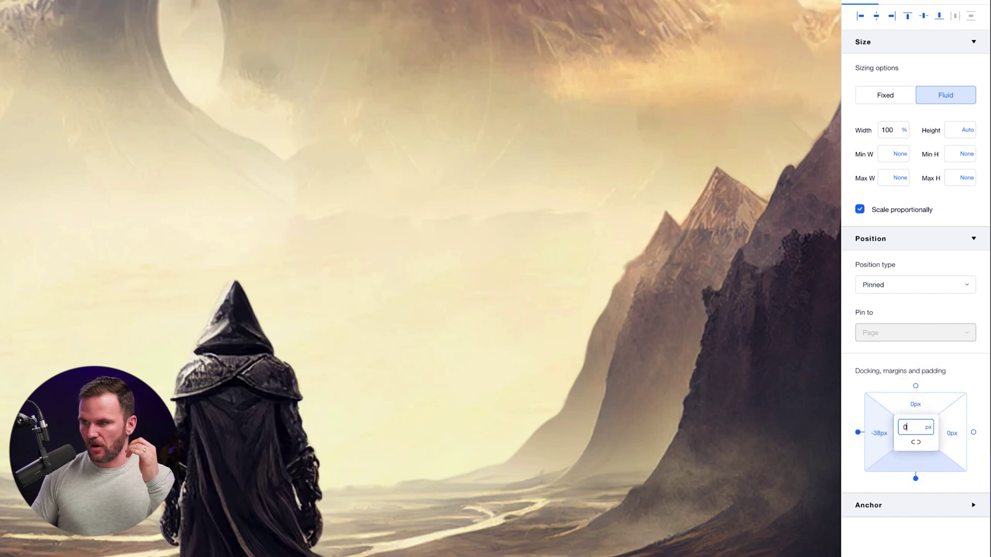
text(0)
key(Return)
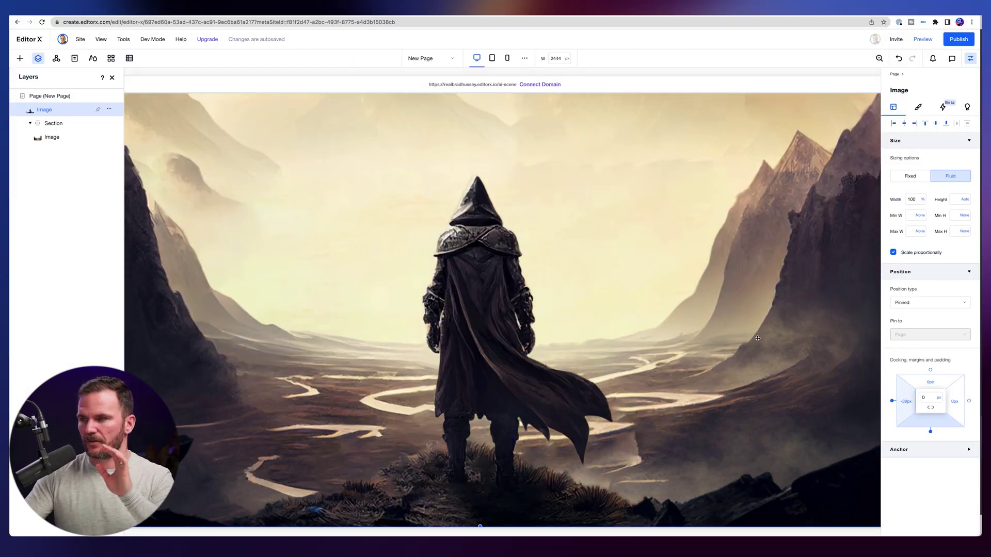
scroll(757, 339, up, 5)
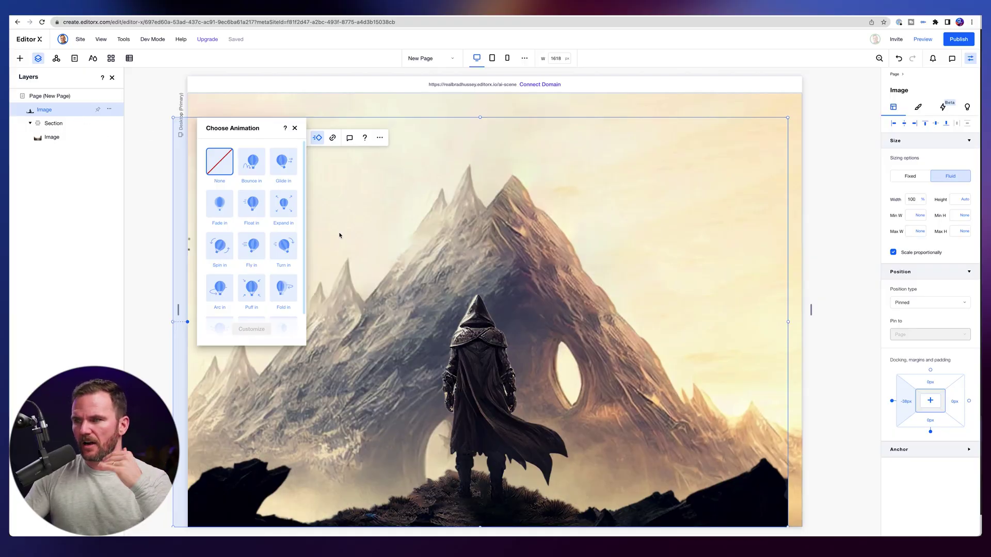
Apply a Glide in animation to the figure with 180° direction and 222 px distance
click(283, 168)
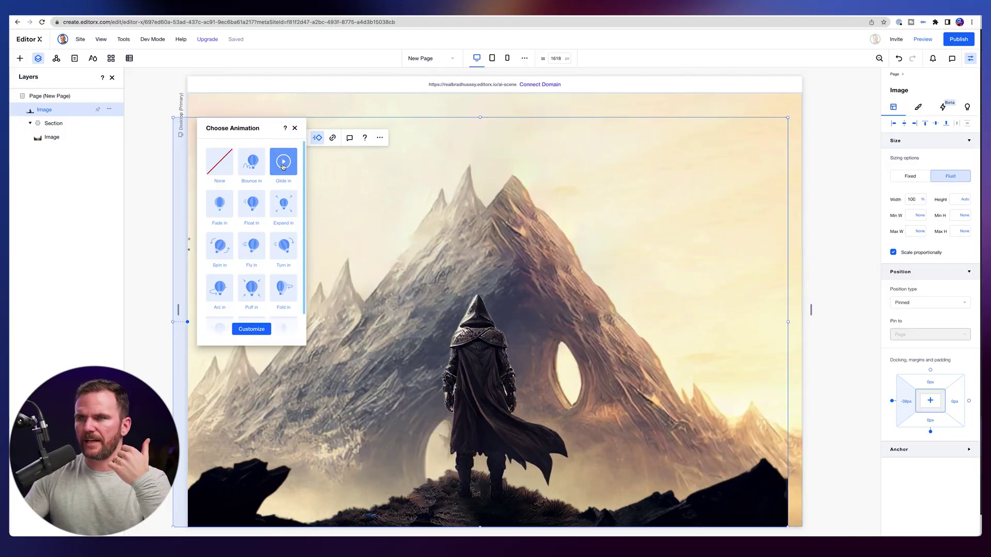
click(260, 330)
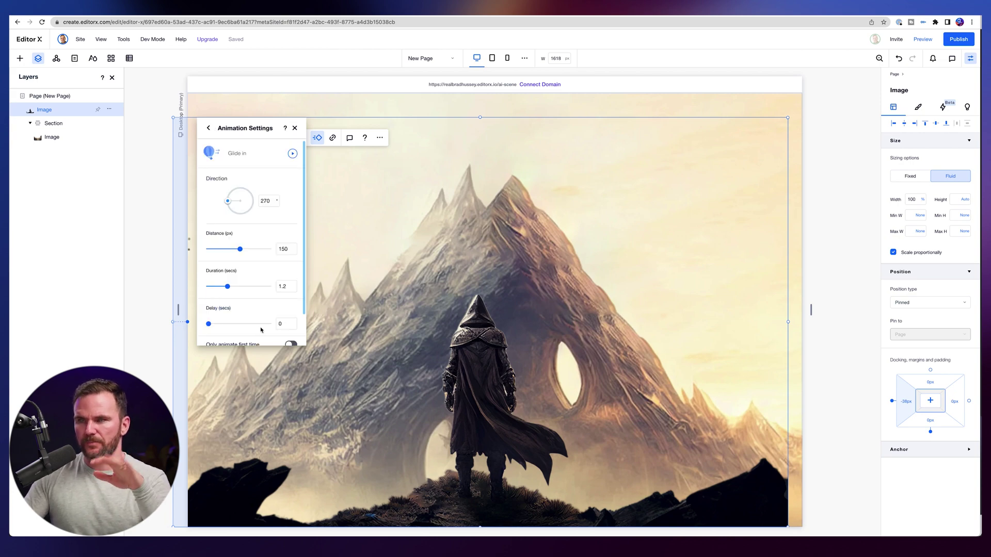
click(270, 202)
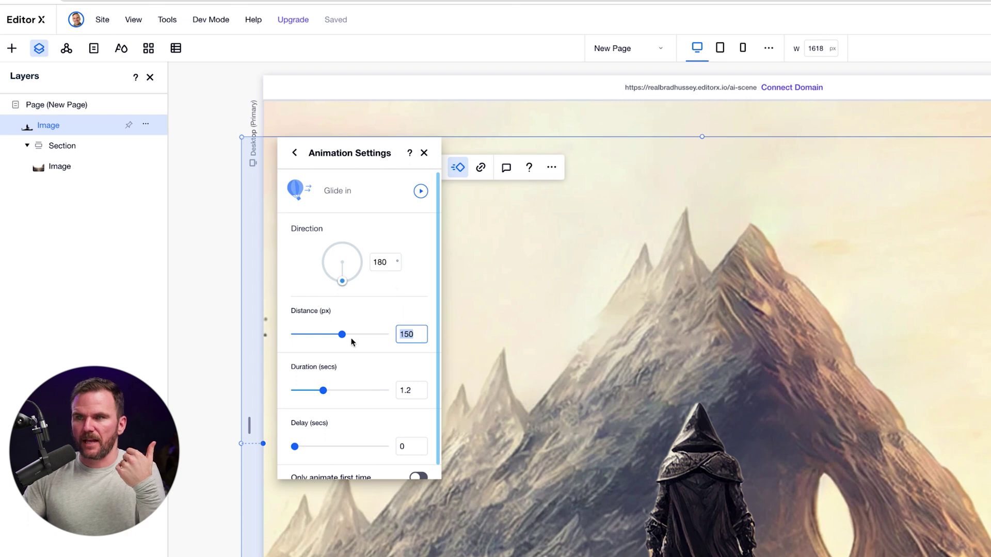
drag(342, 336, 384, 338)
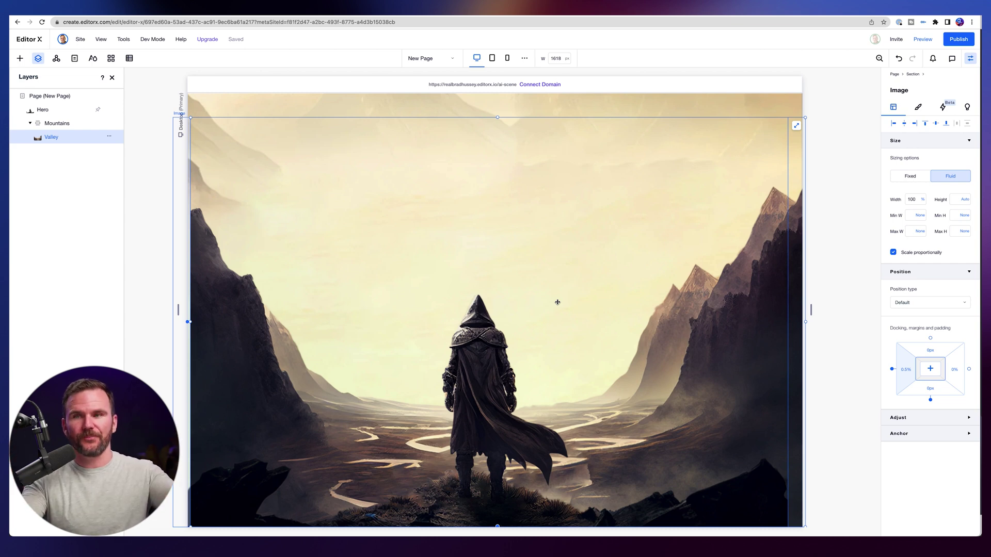
Apply a background scroll effect to the Mountains section, then select the Valley layer
click(57, 123)
scroll(630, 295, down, 5)
scroll(455, 211, up, 5)
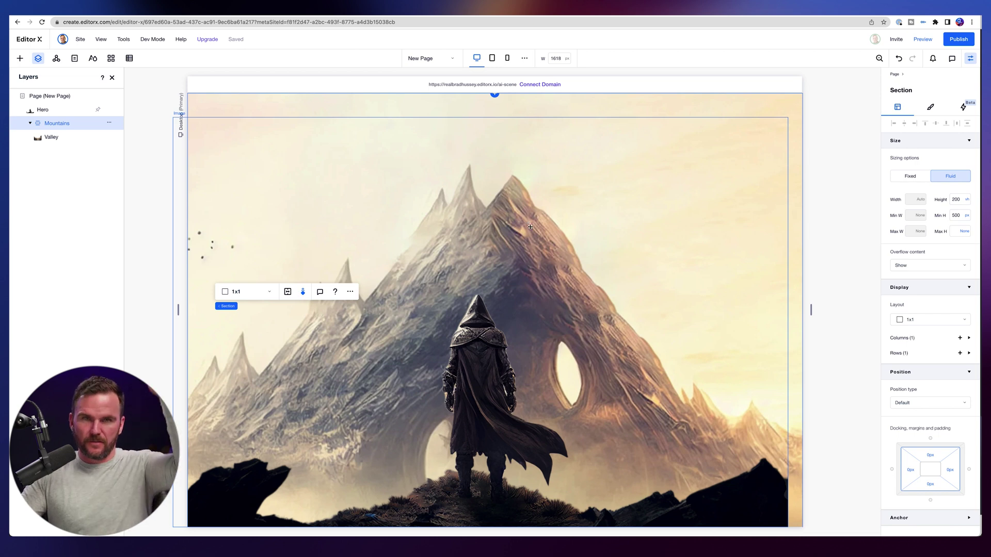
scroll(528, 223, down, 4)
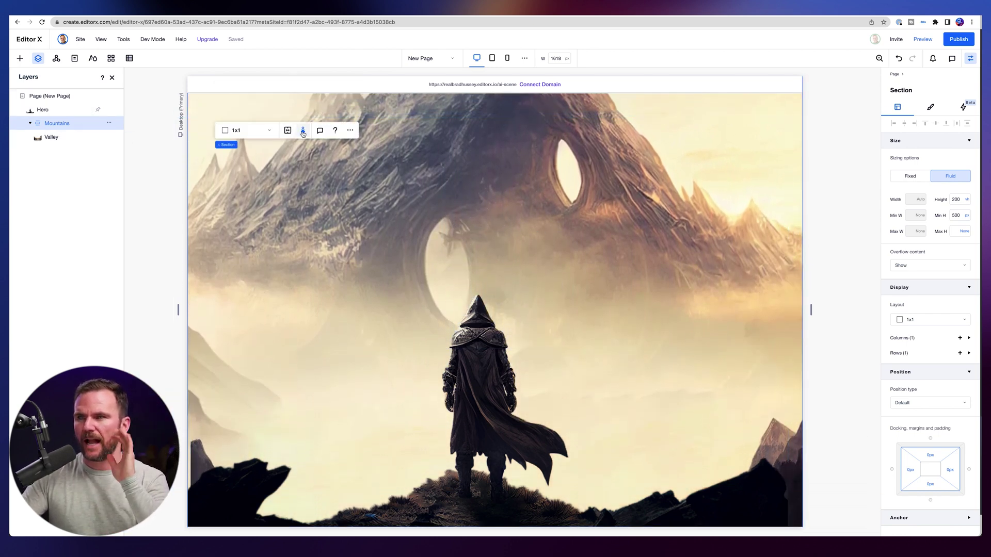
click(303, 132)
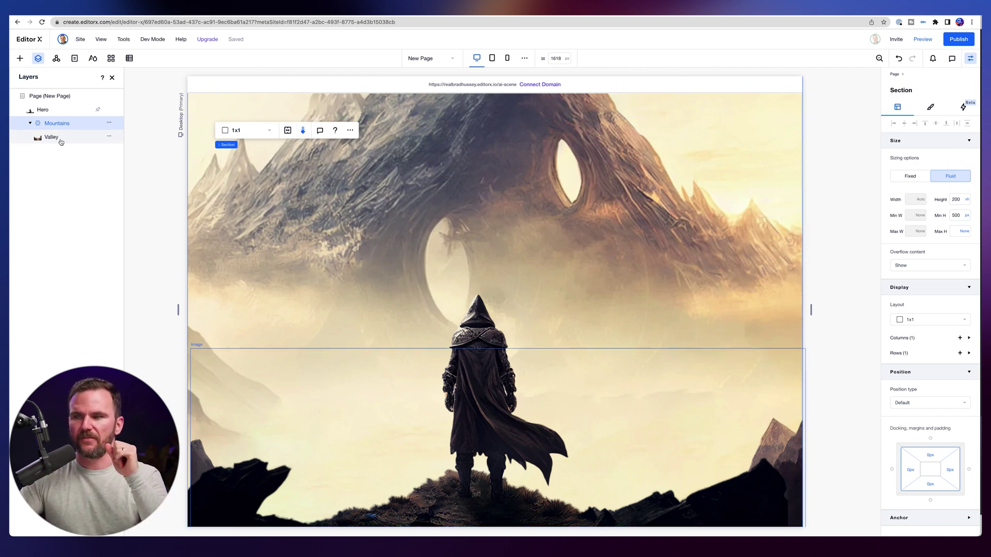
click(51, 137)
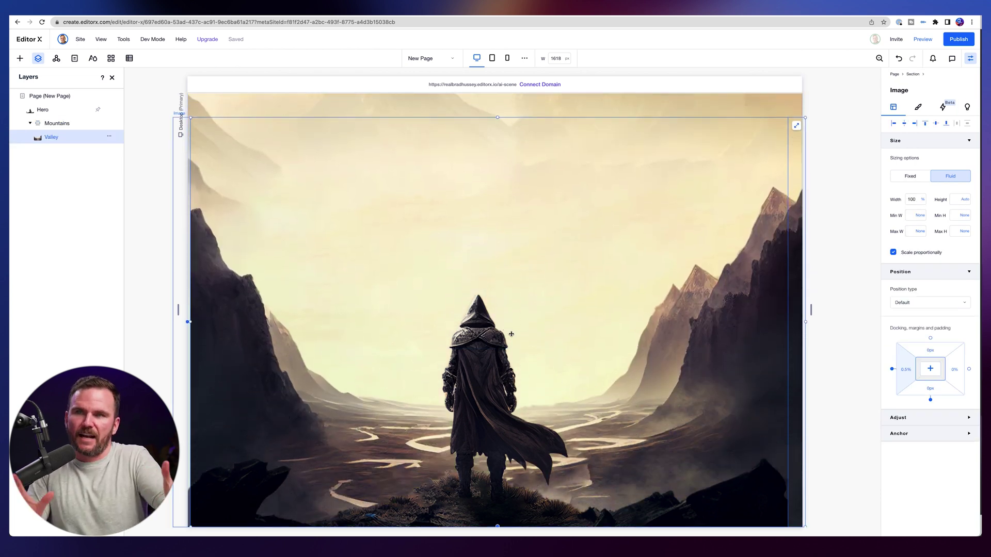